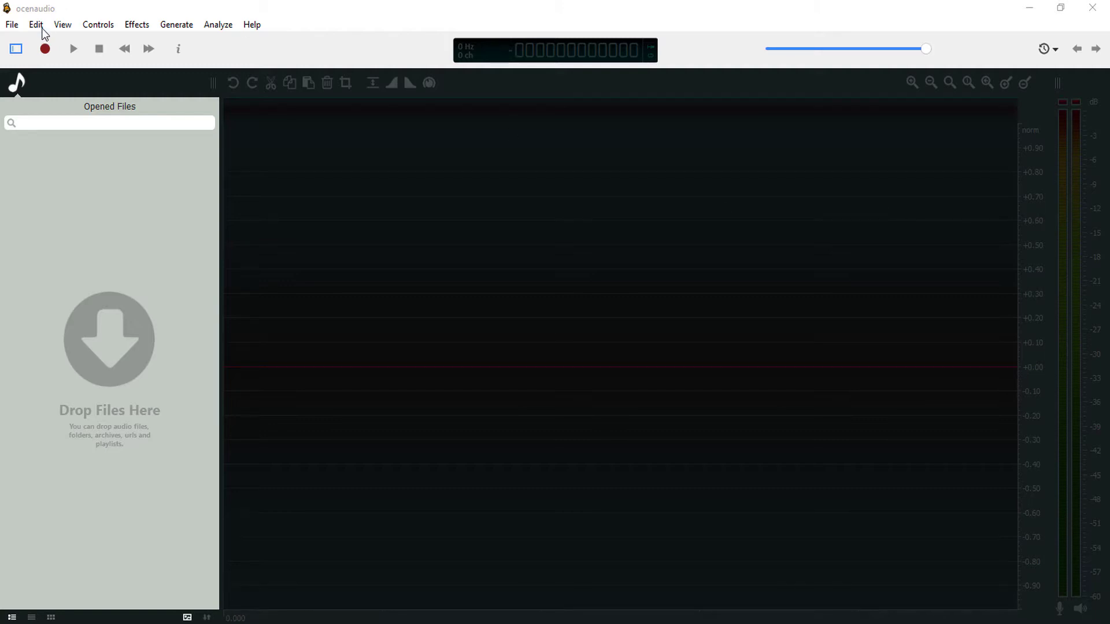
- In Sound preferences, set the record device to Line (Audient iD4) with a 512-sample buffer
left_click(36, 24)
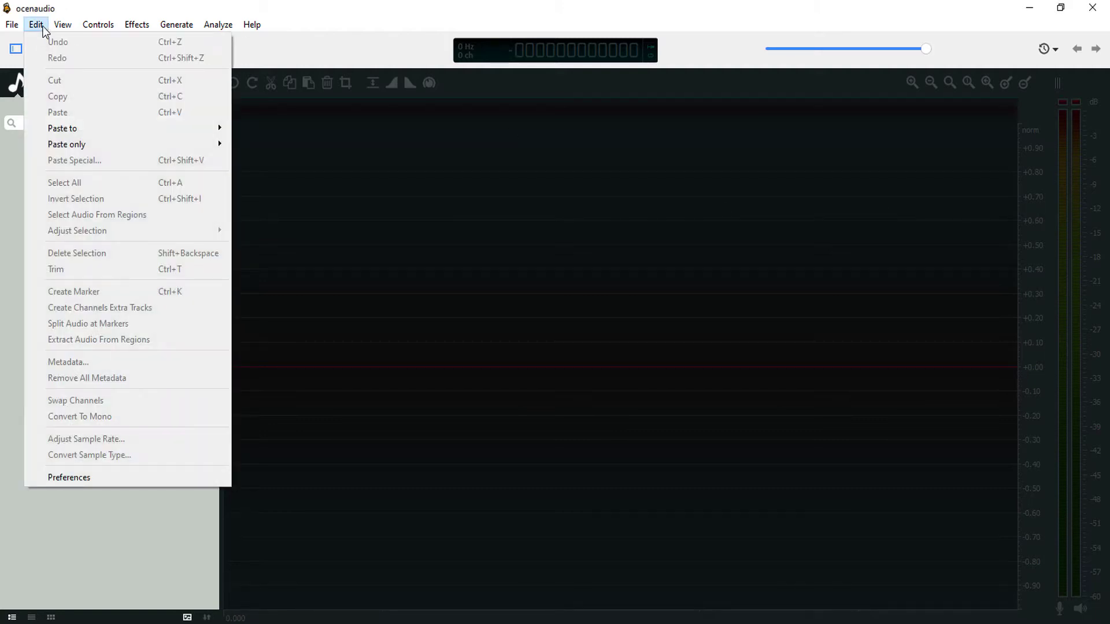
left_click(106, 475)
left_click(405, 245)
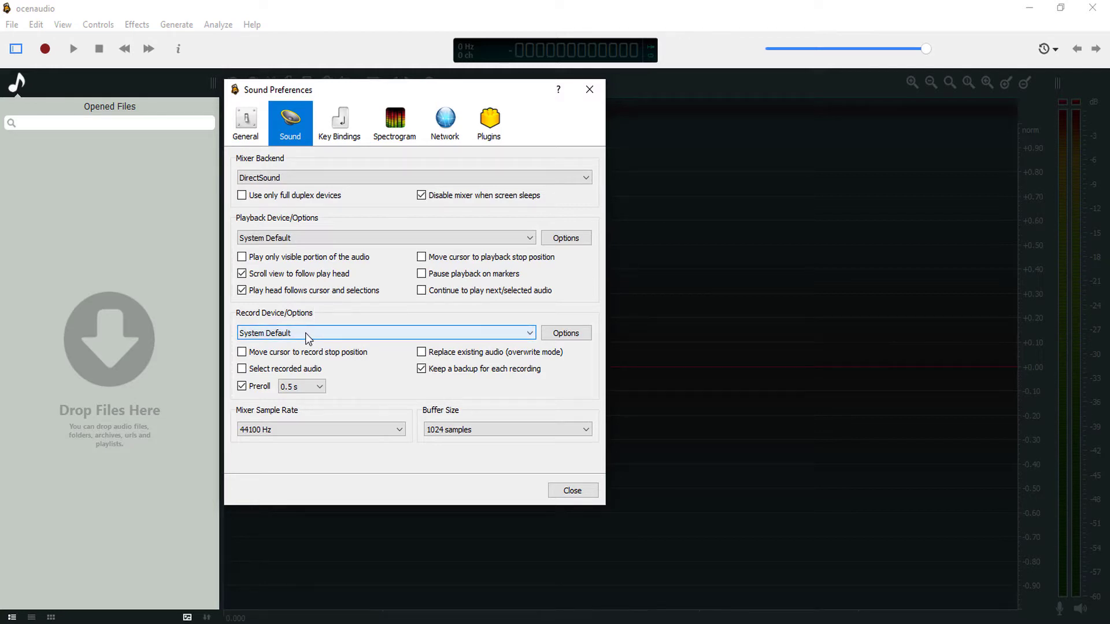
left_click(305, 333)
left_click(305, 333)
left_click(300, 328)
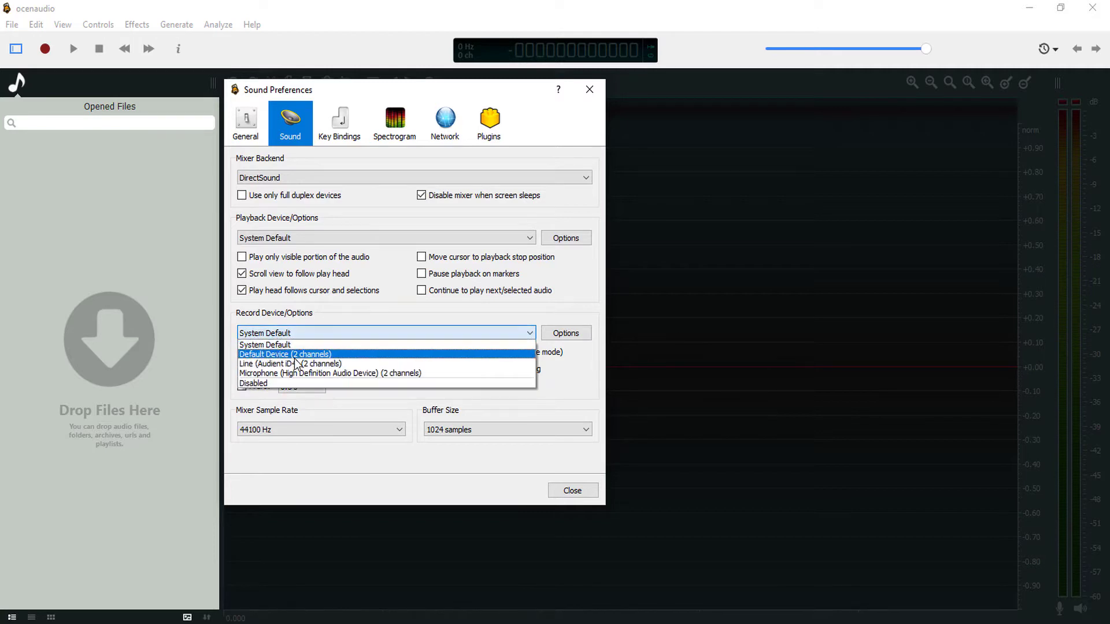
left_click(296, 363)
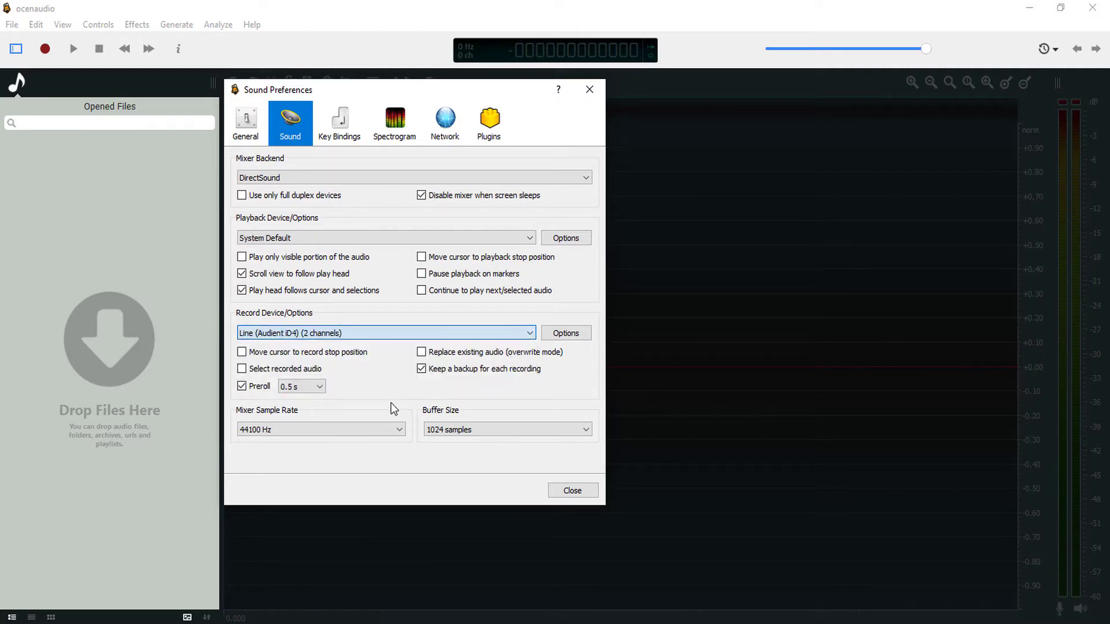
left_click(502, 434)
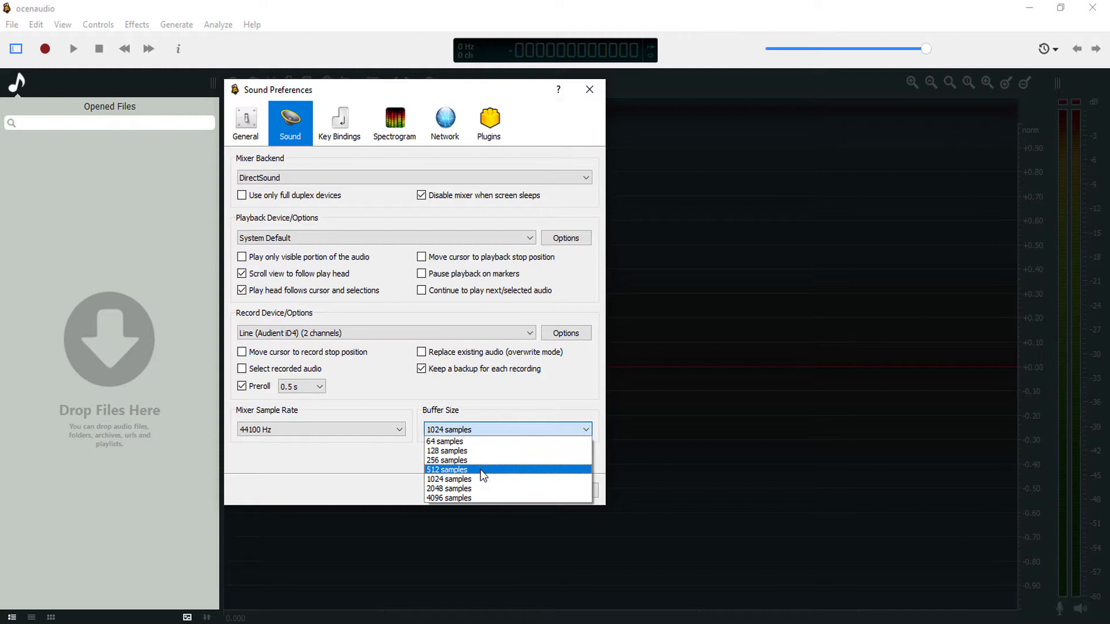
left_click(479, 470)
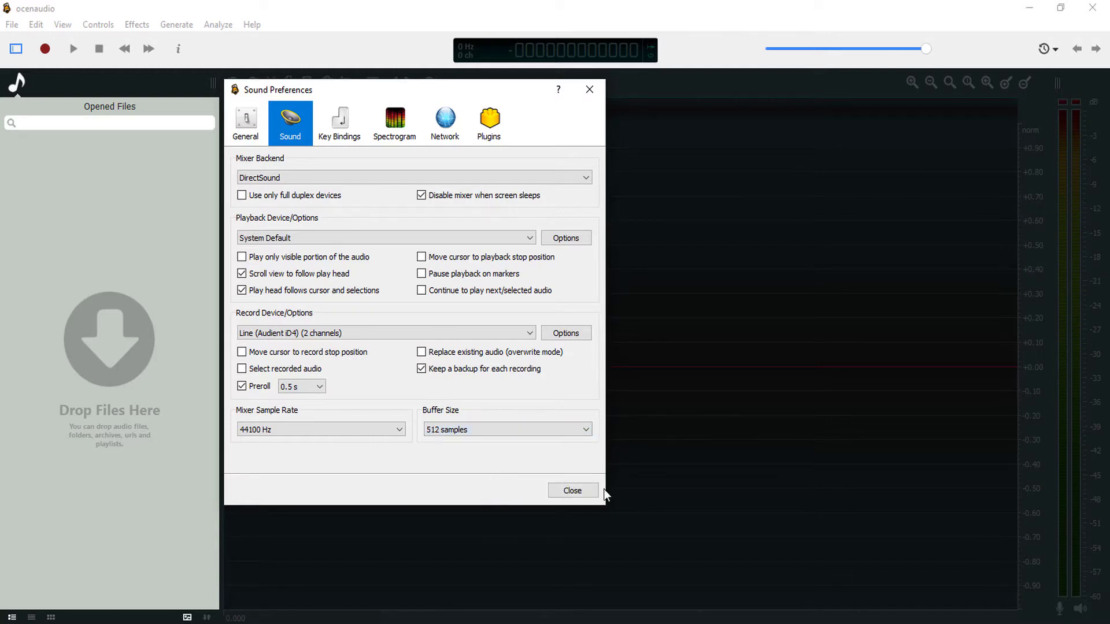
left_click(585, 492)
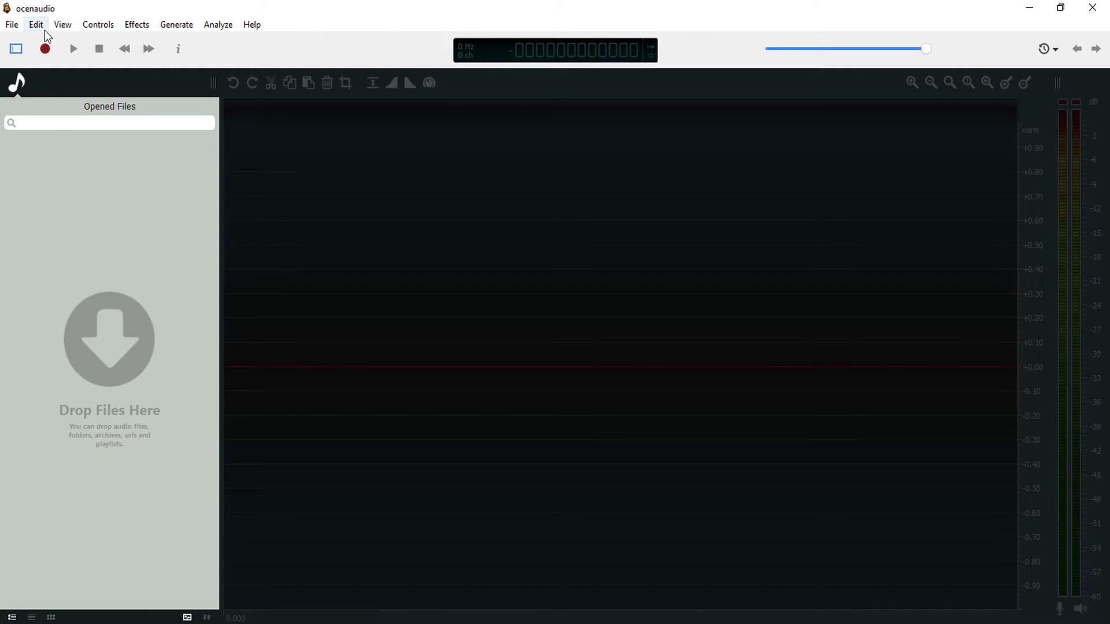
left_click(103, 27)
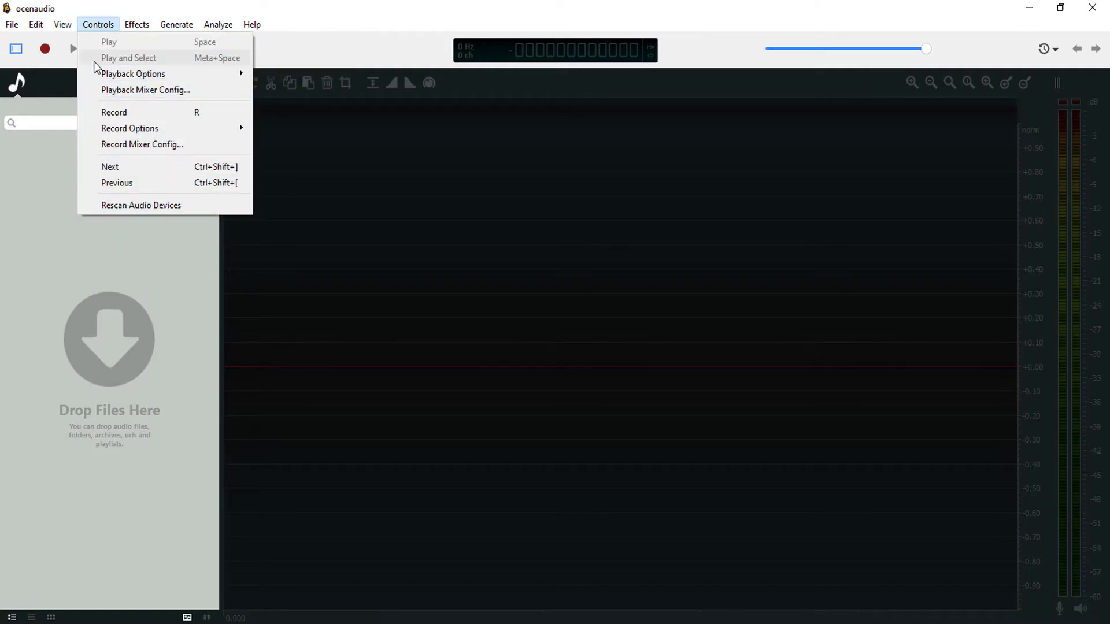
left_click(133, 146)
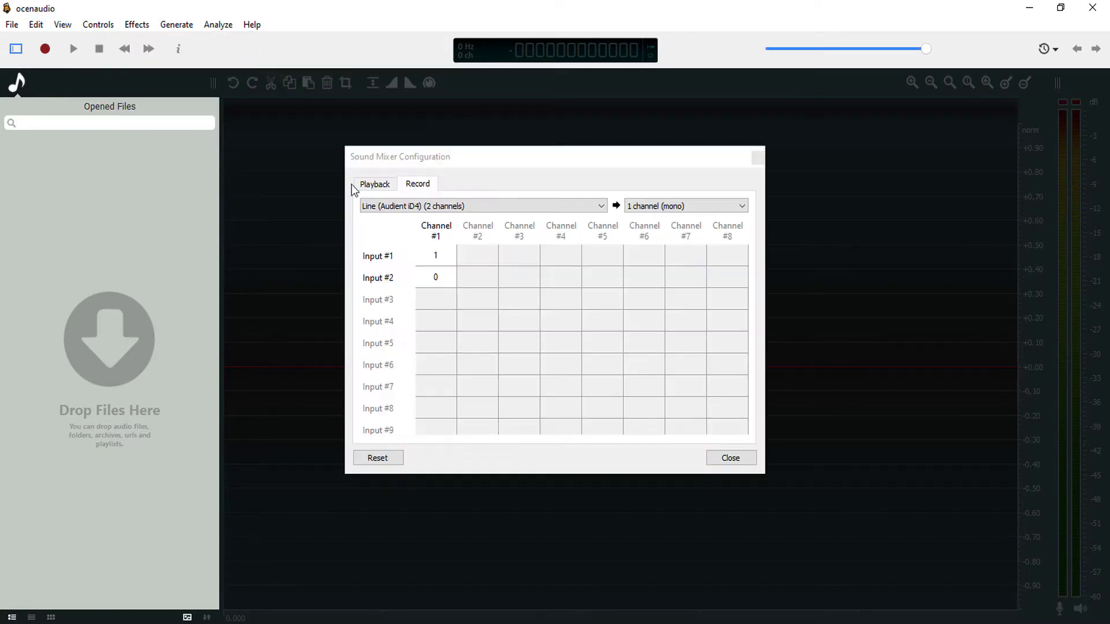
left_click(685, 207)
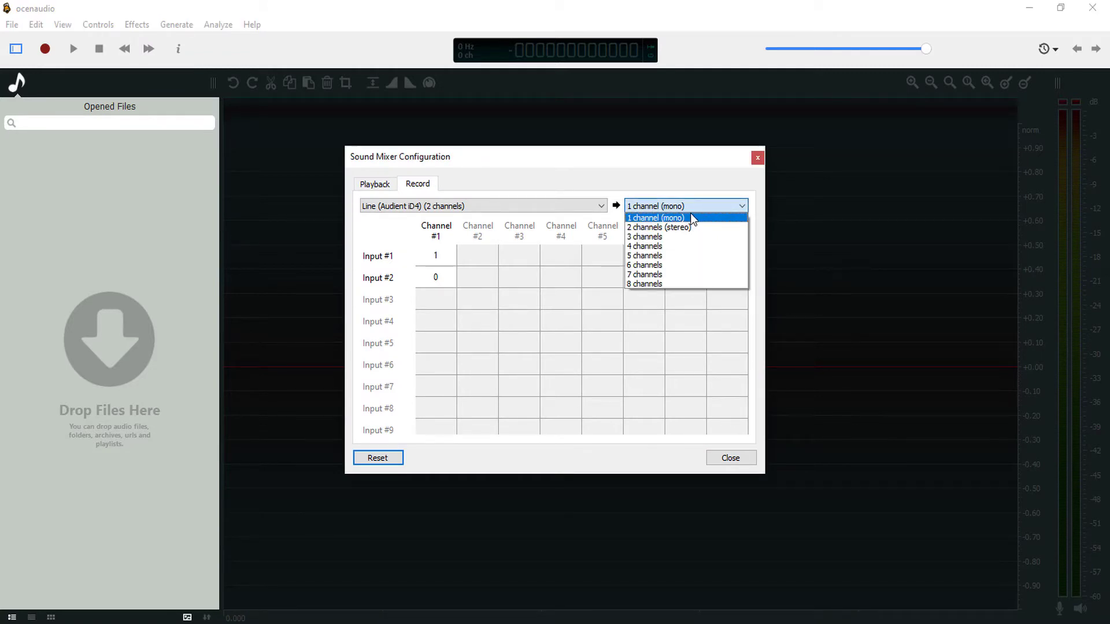
left_click(691, 227)
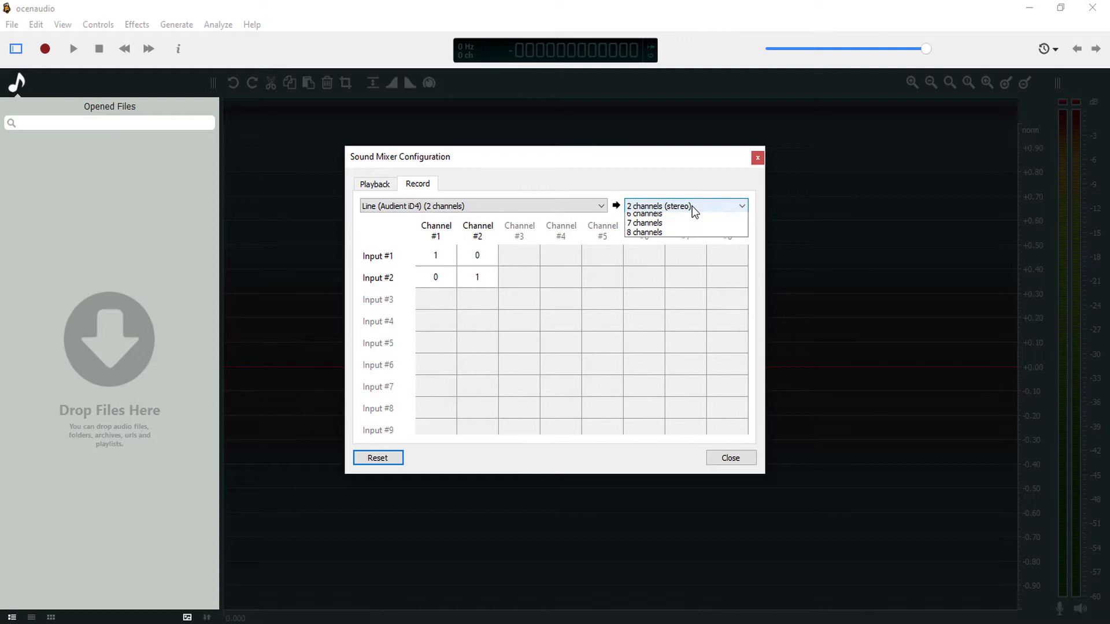
left_click(692, 206)
left_click(692, 234)
left_click(730, 460)
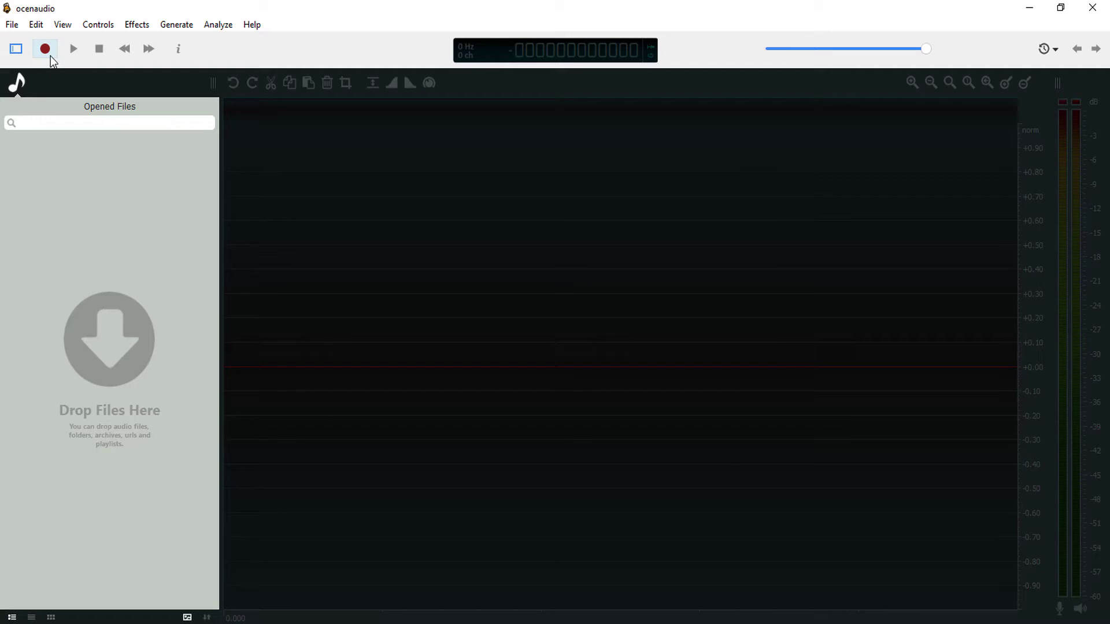
- Start recording a new mono 44100 Hz, 24-bit clip, untitled #12
left_click(43, 51)
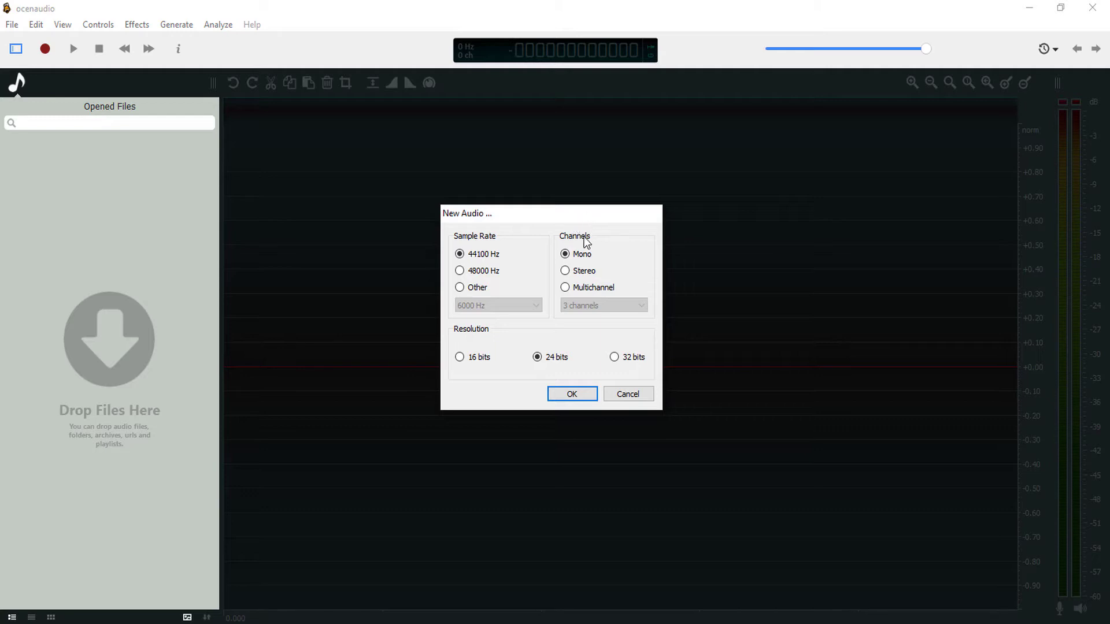
left_click_drag(578, 215, 508, 223)
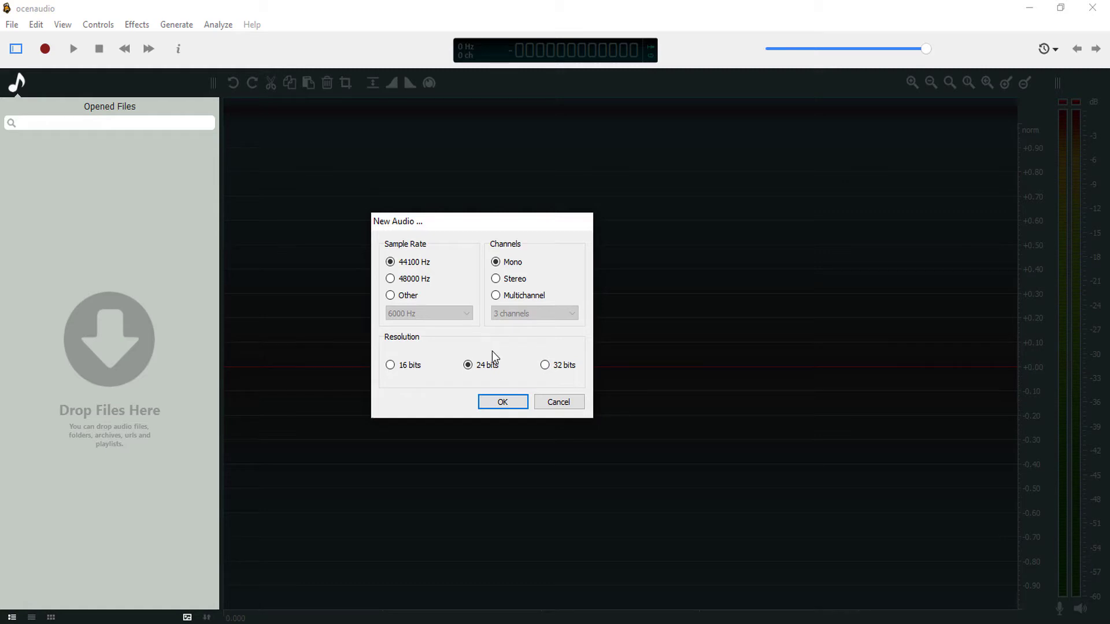
left_click(512, 404)
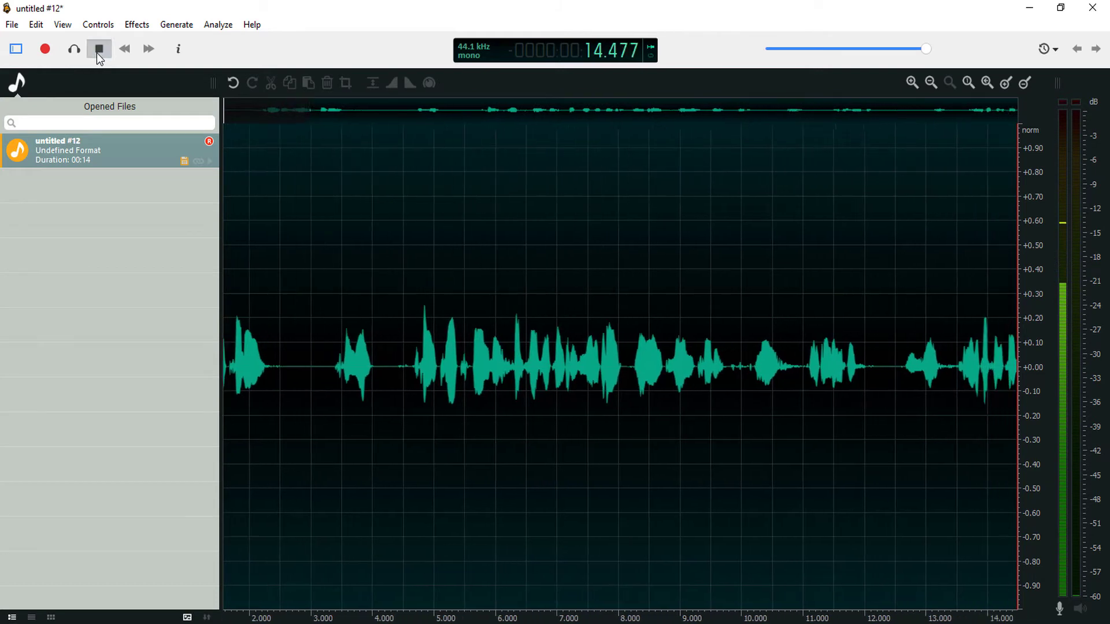
- Stop the recording, play it back once, then close untitled #12 without saving
left_click(100, 49)
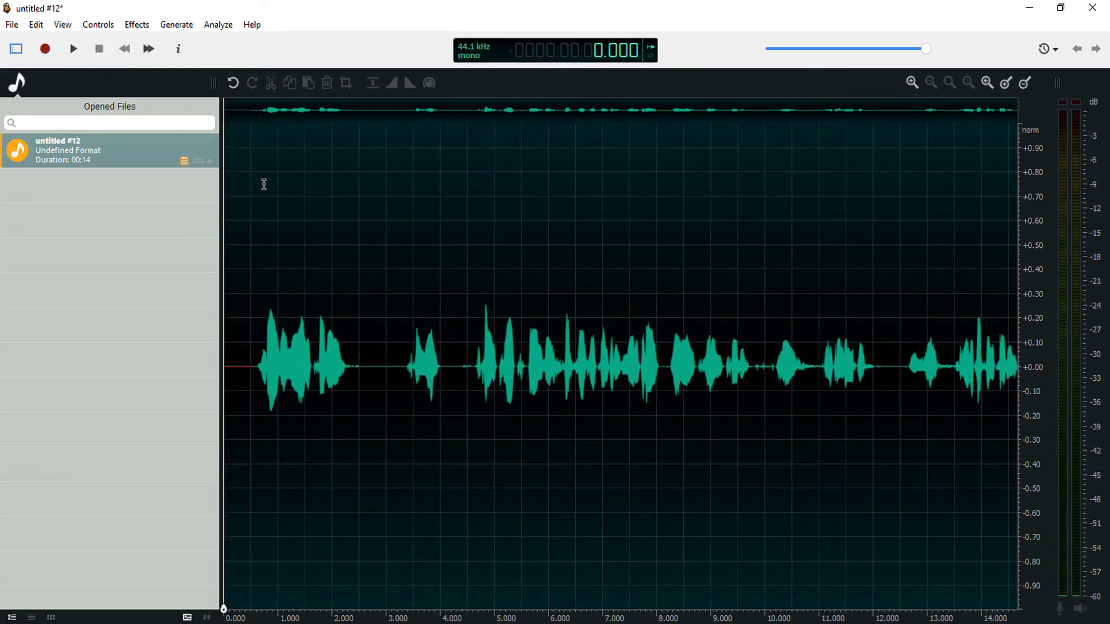
key("space")
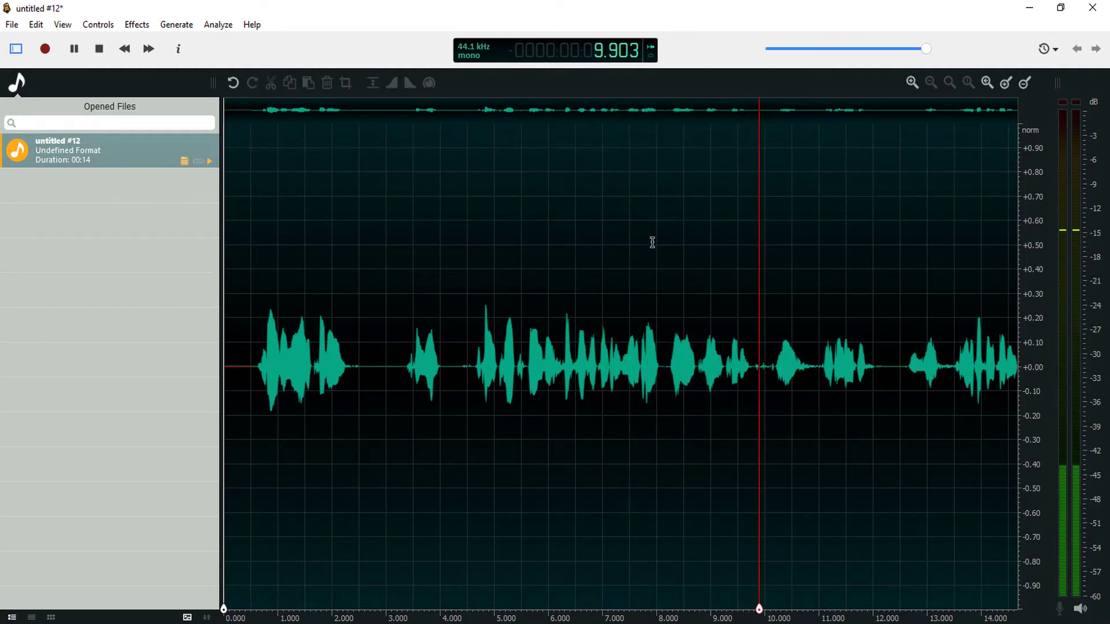
key("space")
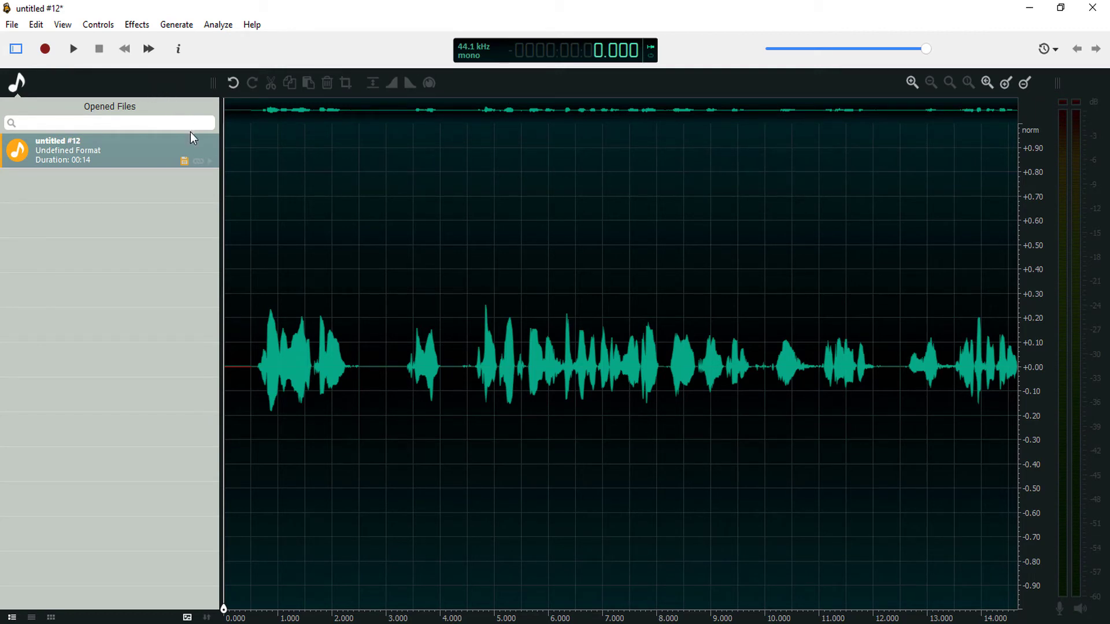
key("ctrl+w")
left_click(599, 343)
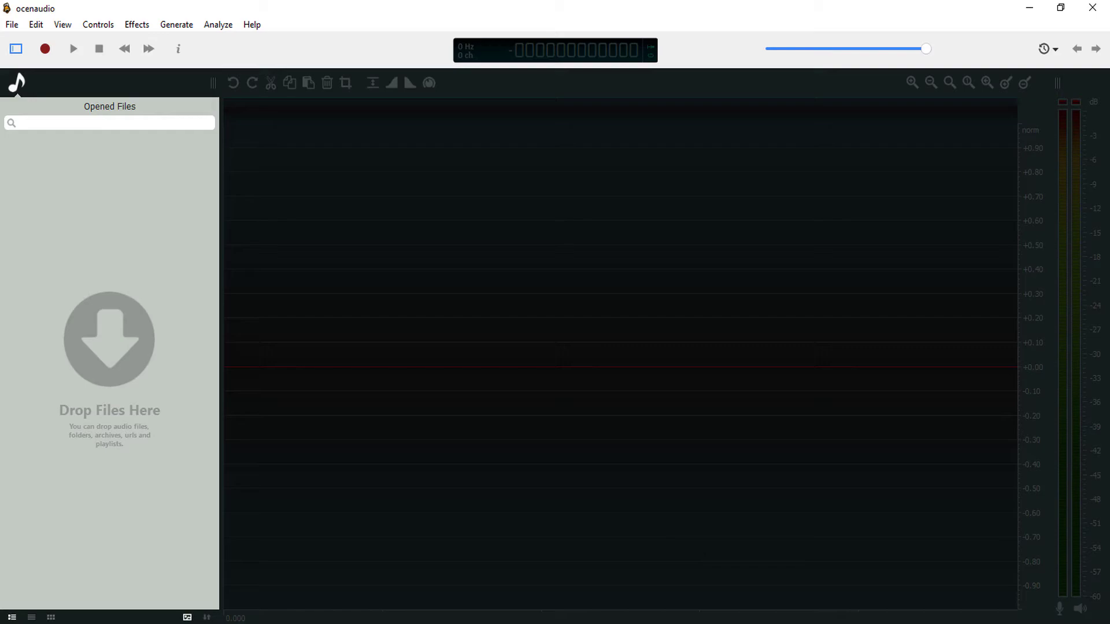
left_click(415, 589)
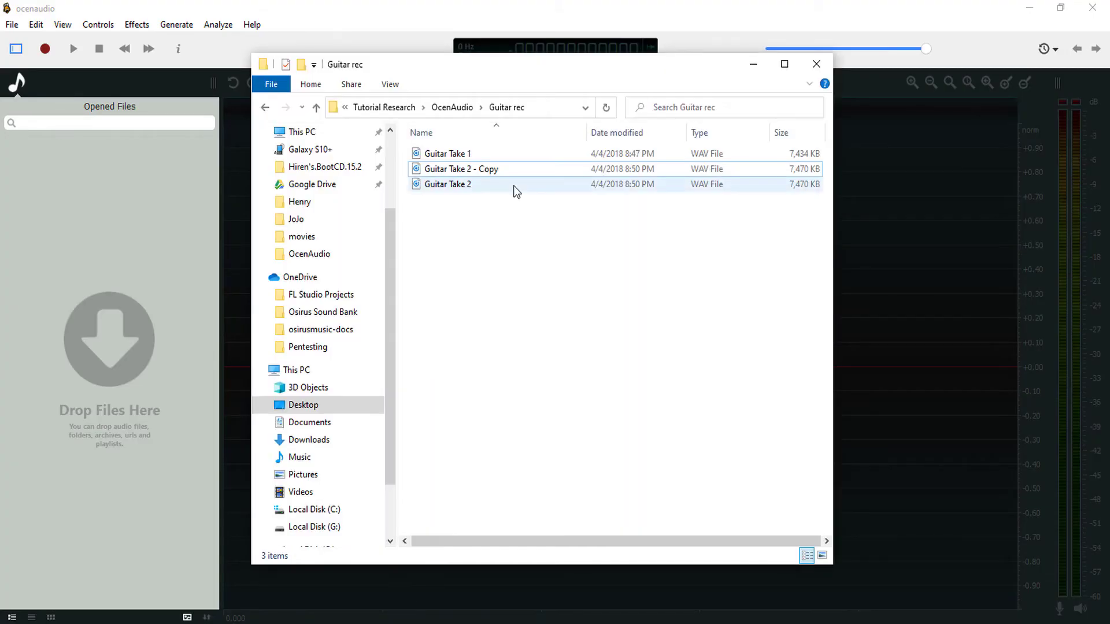
left_click_drag(490, 66, 686, 124)
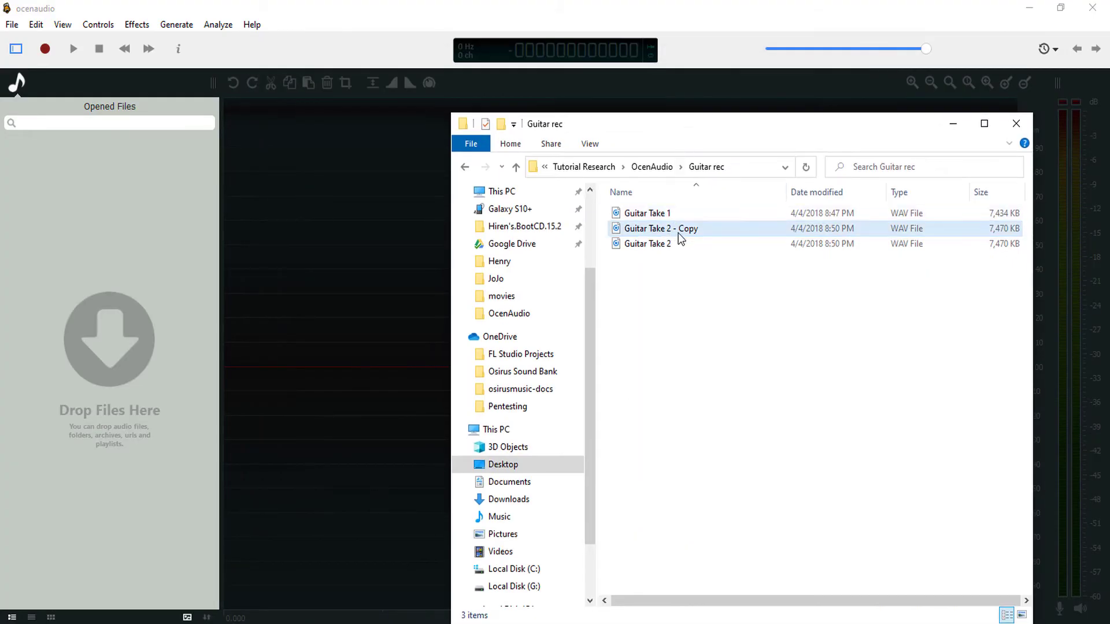
left_click_drag(683, 249, 332, 256)
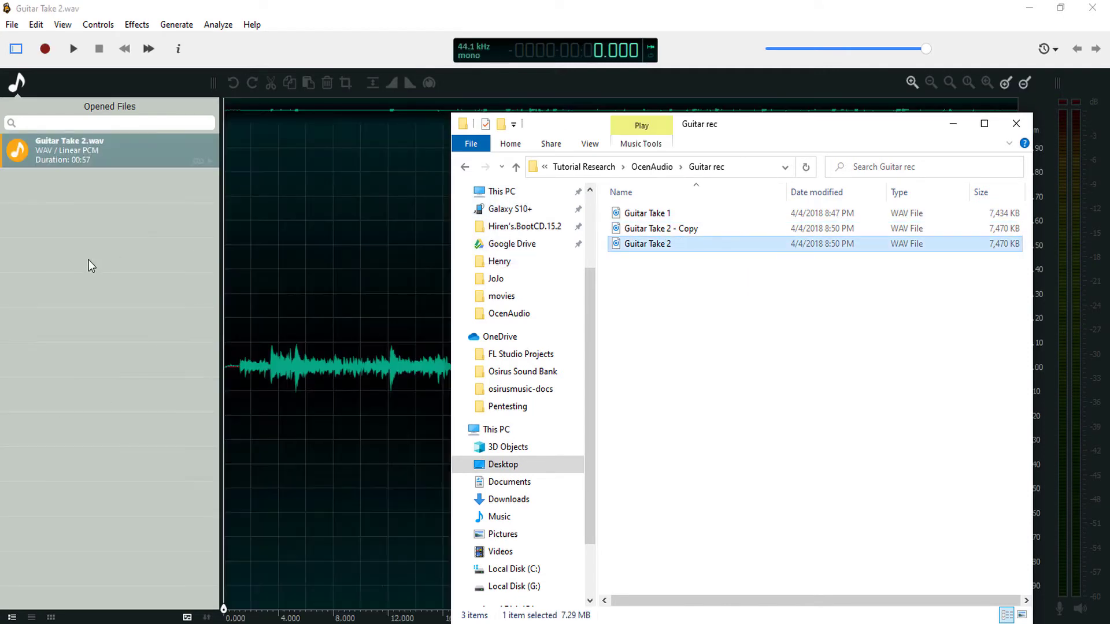
left_click(434, 307)
key("space")
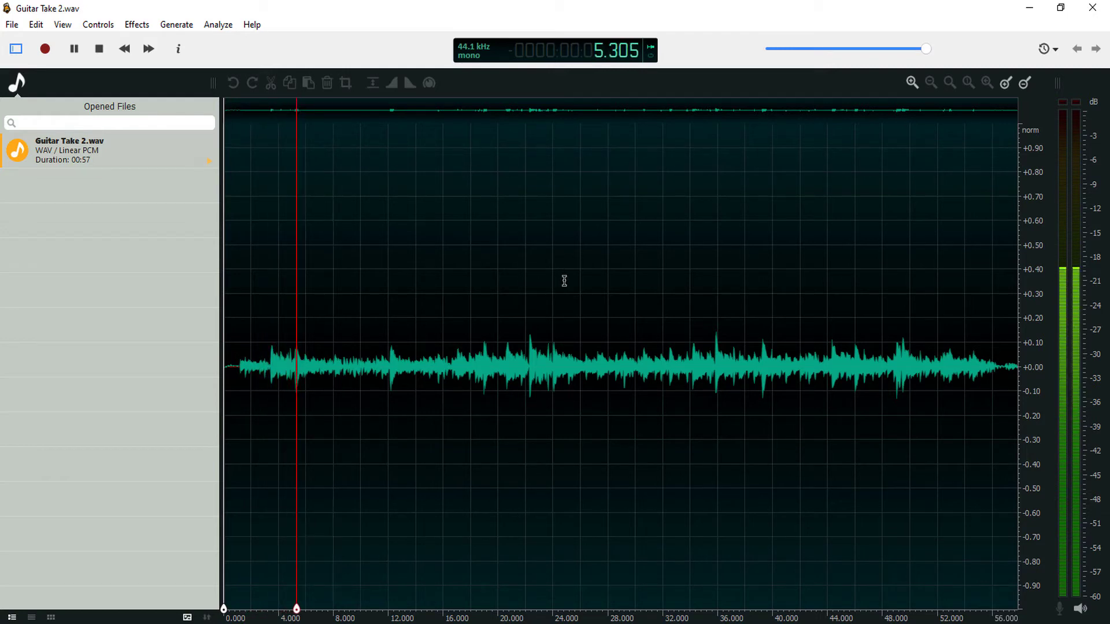
key("space")
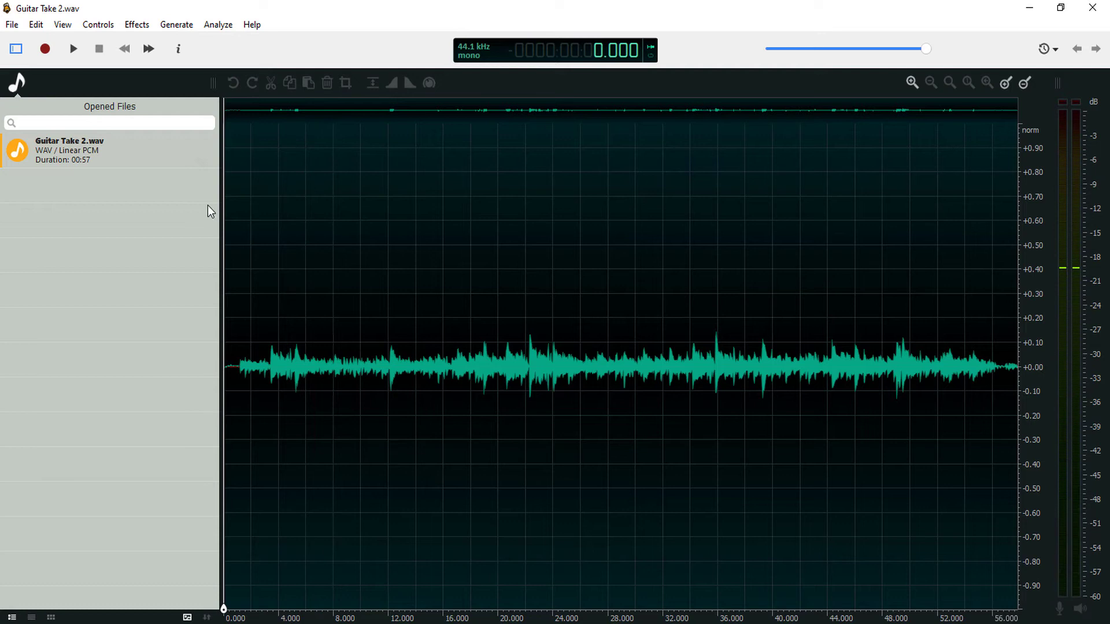
left_click(209, 142)
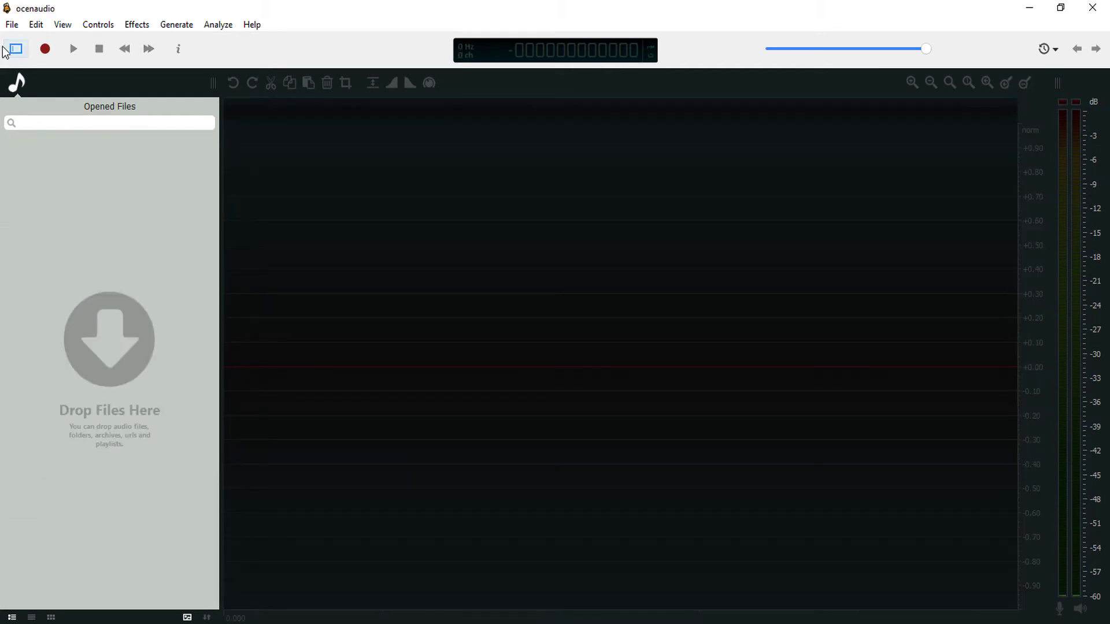
- Open Guitar Take 2.wav from the OcenAudio > Guitar rec folder
left_click(18, 27)
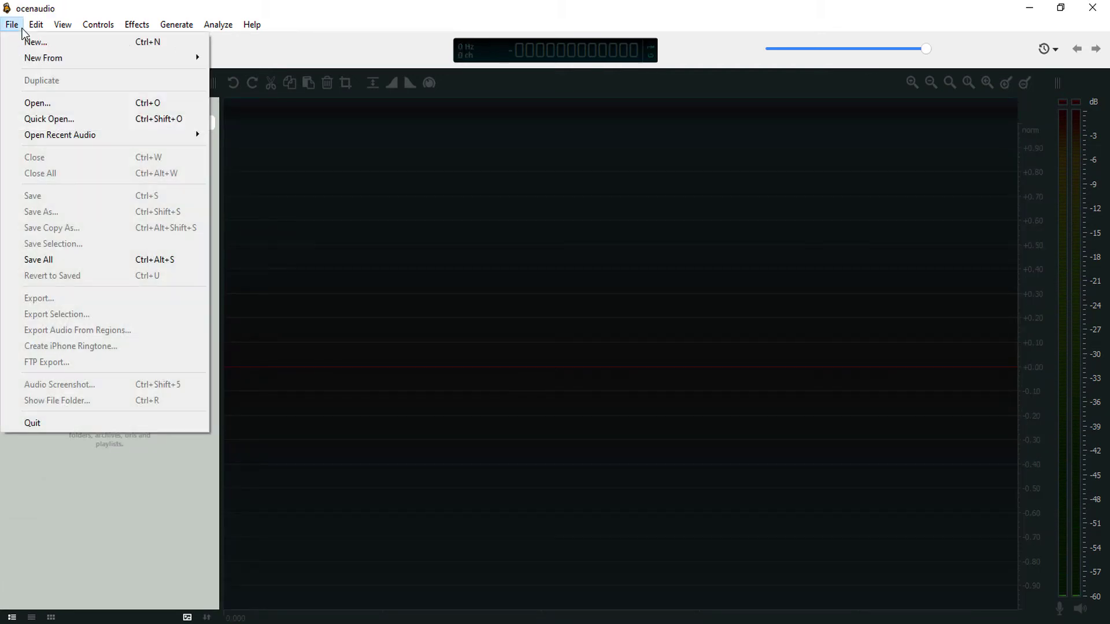
left_click(69, 105)
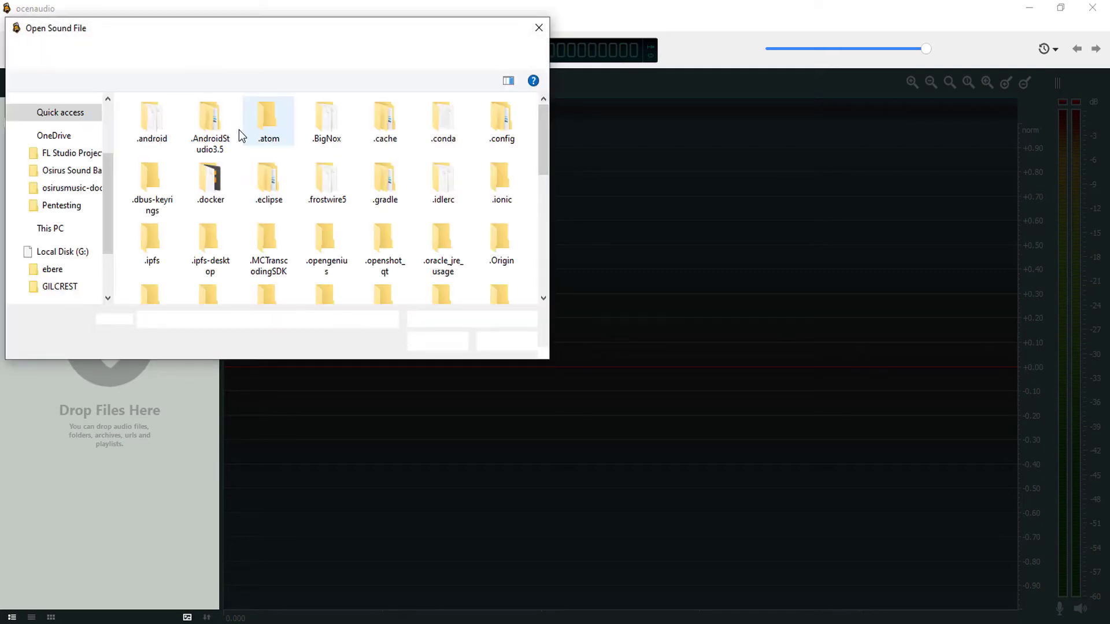
scroll(70, 208, "down", 3)
left_click(64, 205)
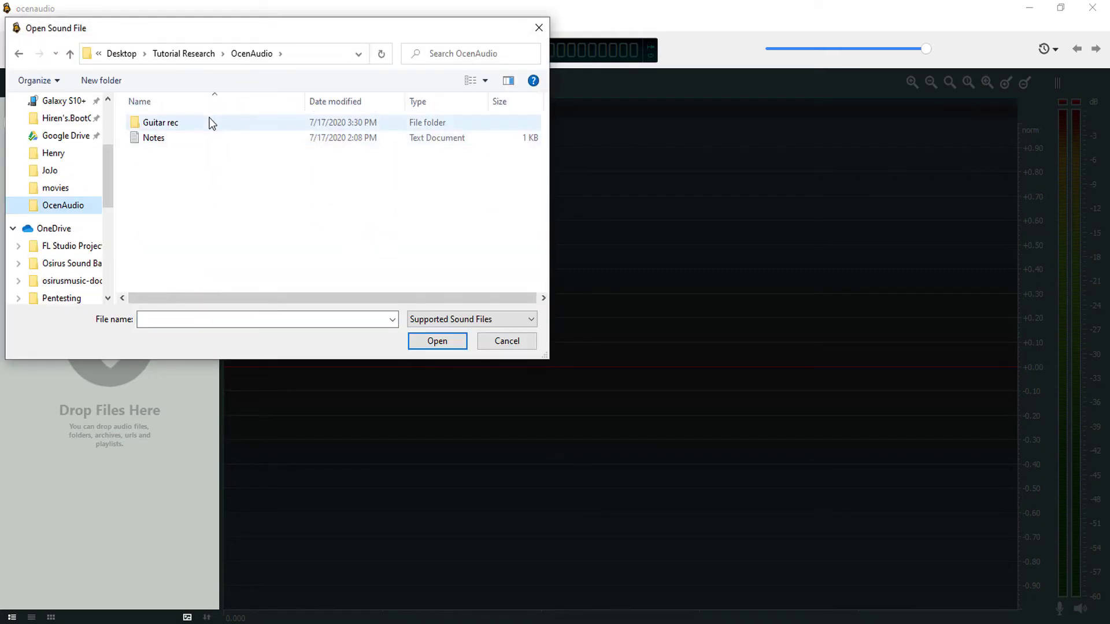
double_click(213, 123)
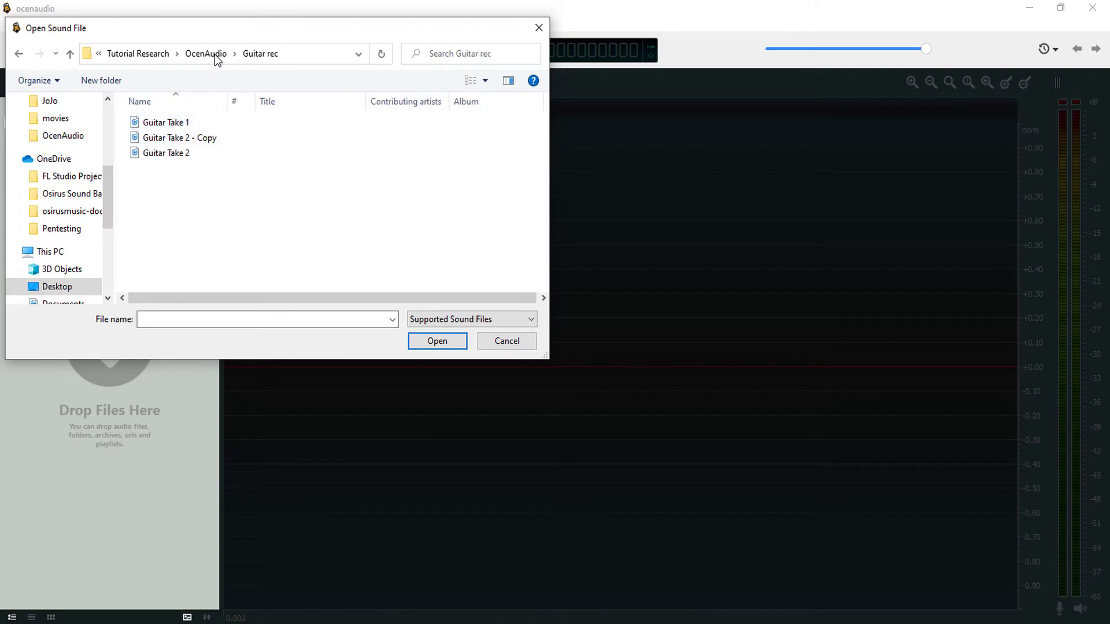
left_click_drag(230, 26, 329, 36)
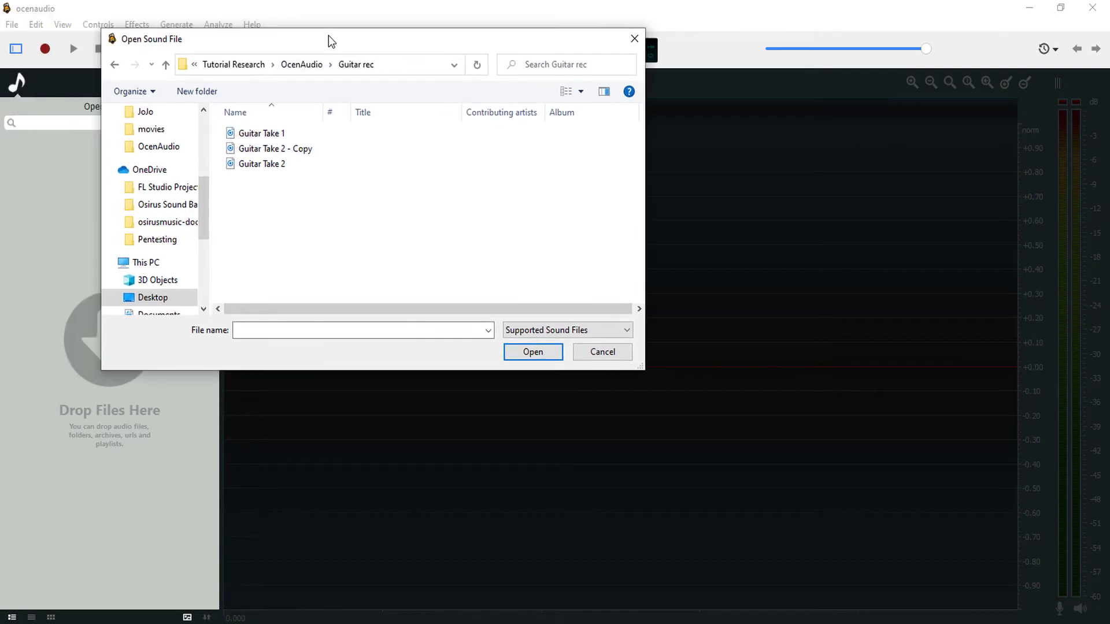
double_click(314, 166)
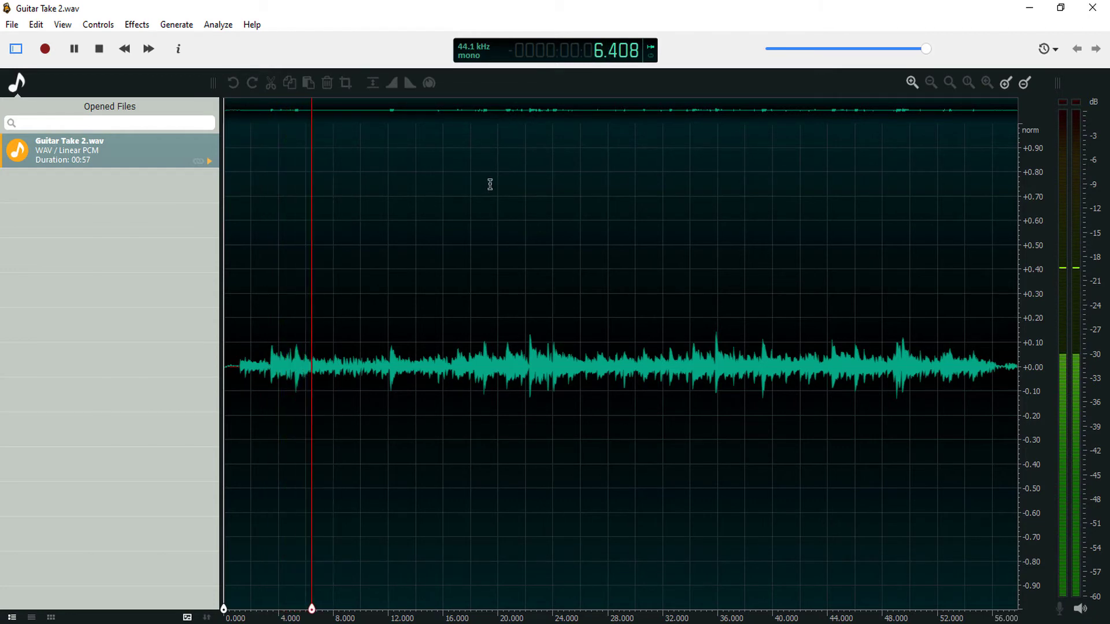
- Stop playback and drag Guitar Take 1 from the Guitar rec folder into the opened files
key("space")
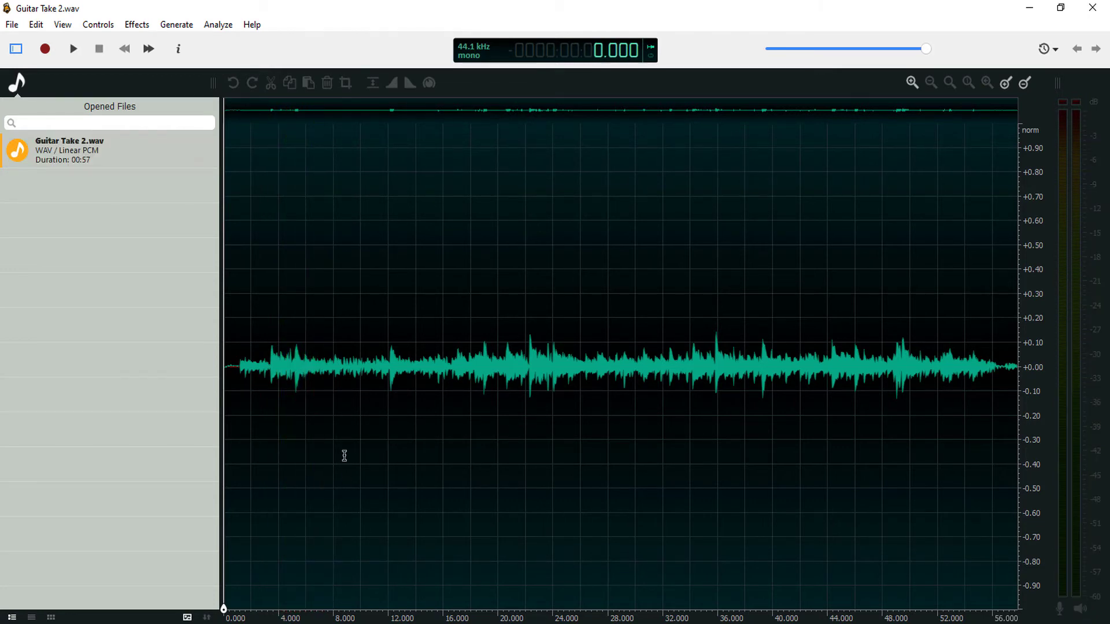
mouse_move(425, 616)
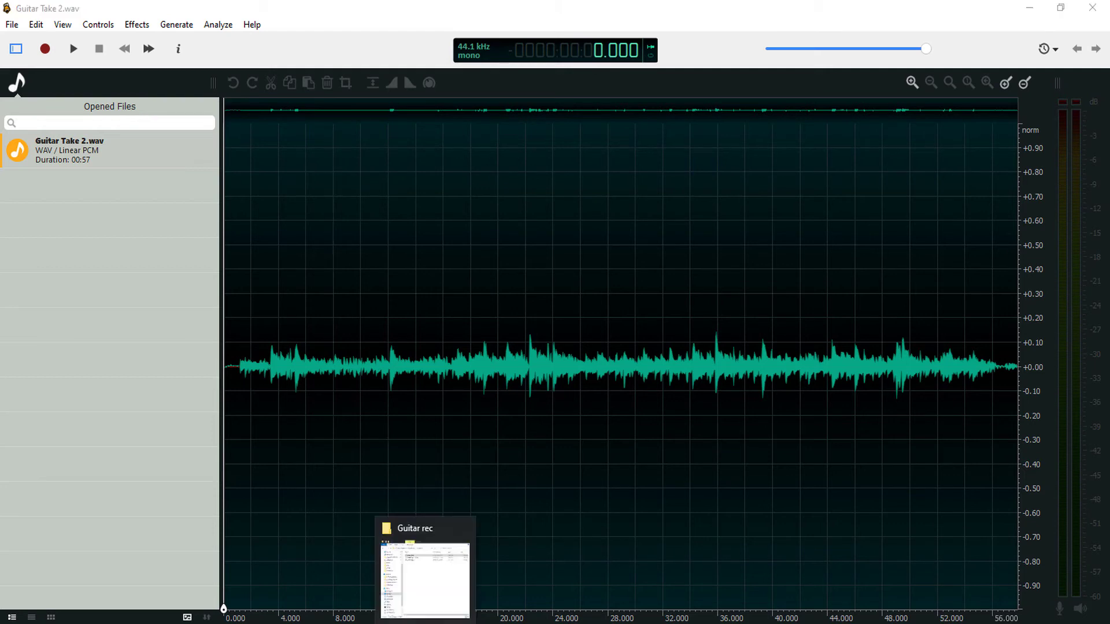
left_click(456, 570)
left_click_drag(567, 217, 89, 233)
left_click(96, 254)
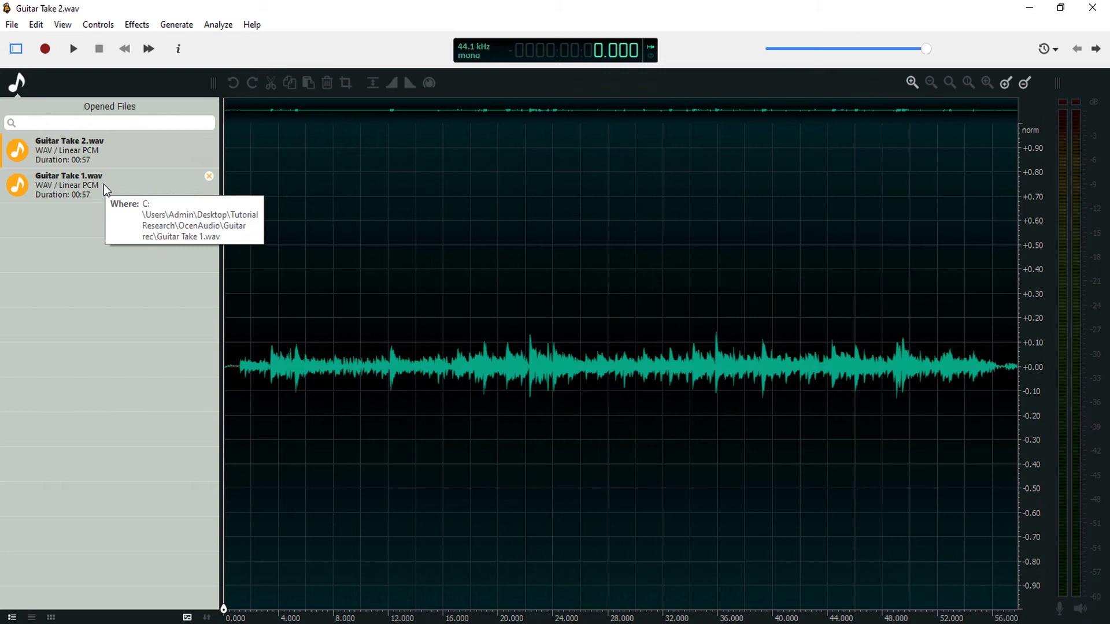
- Play Guitar Take 1, then replay Guitar Take 2 from about 2.6 seconds and stop
left_click(105, 188)
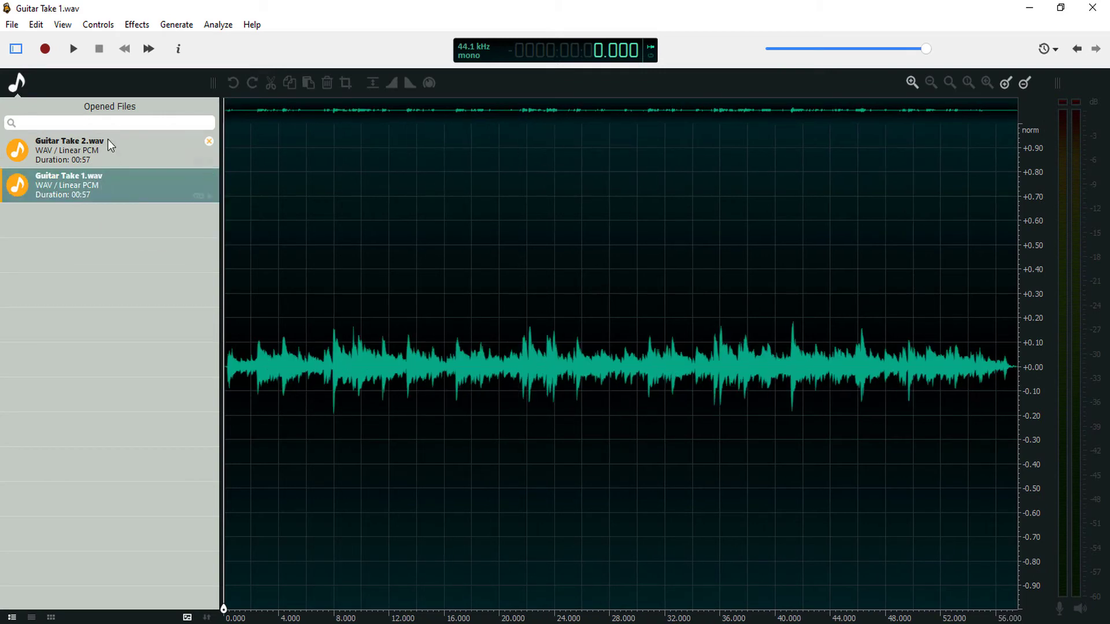
key("space")
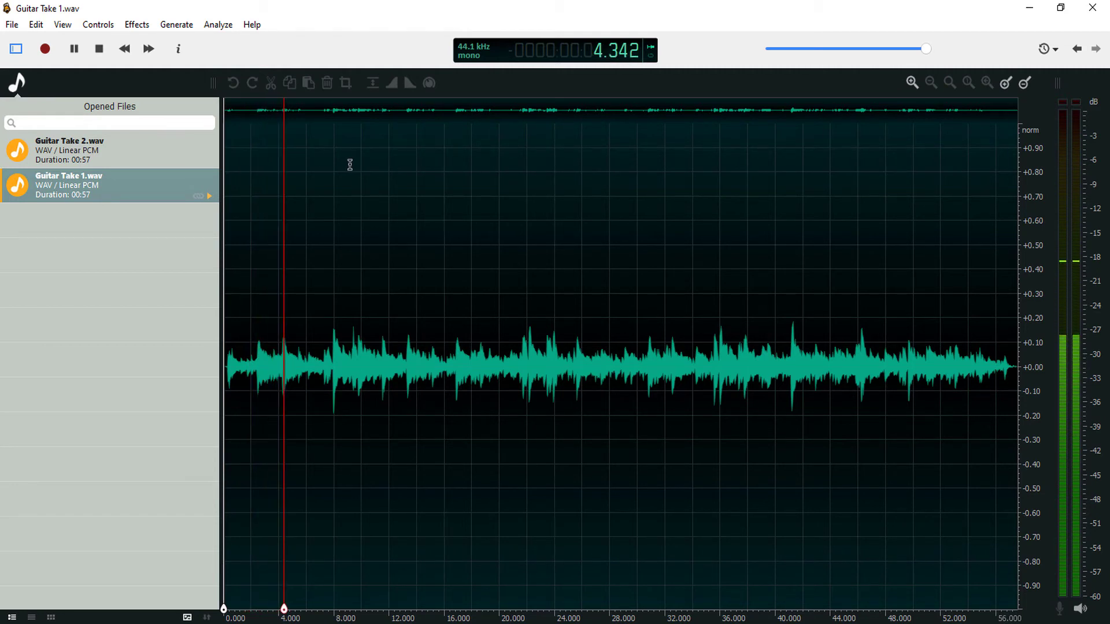
left_click(124, 151)
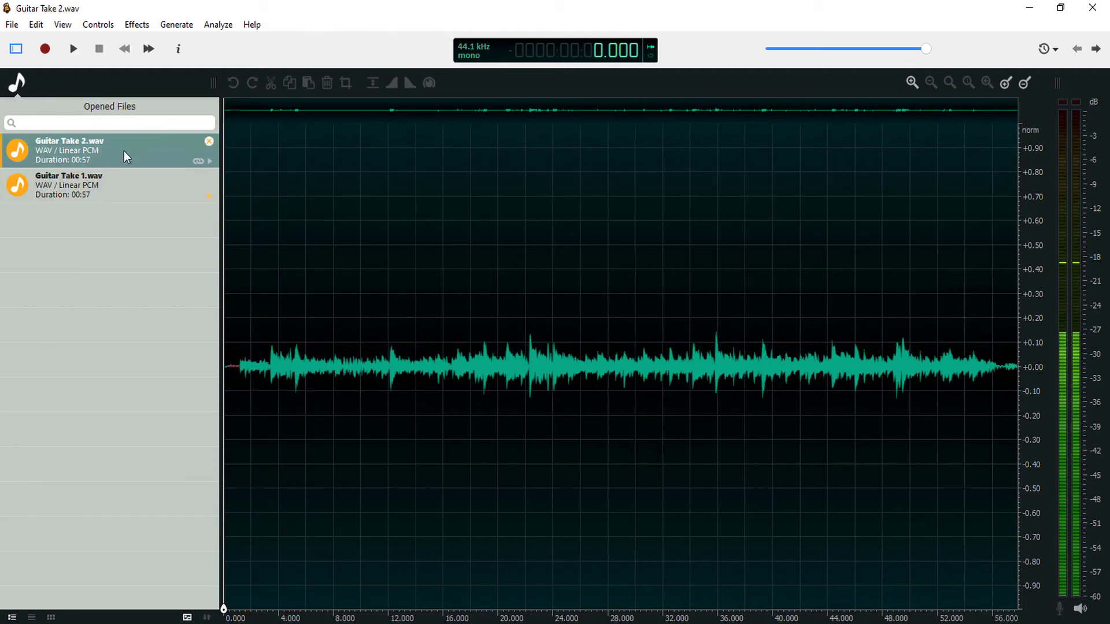
left_click(259, 147)
key("space")
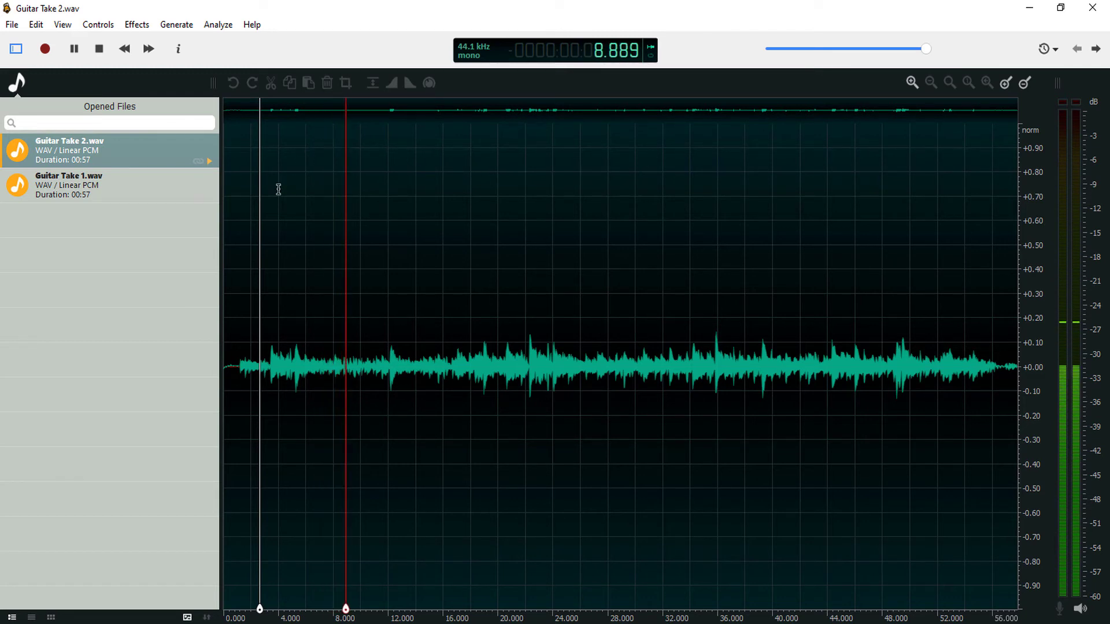
key("space")
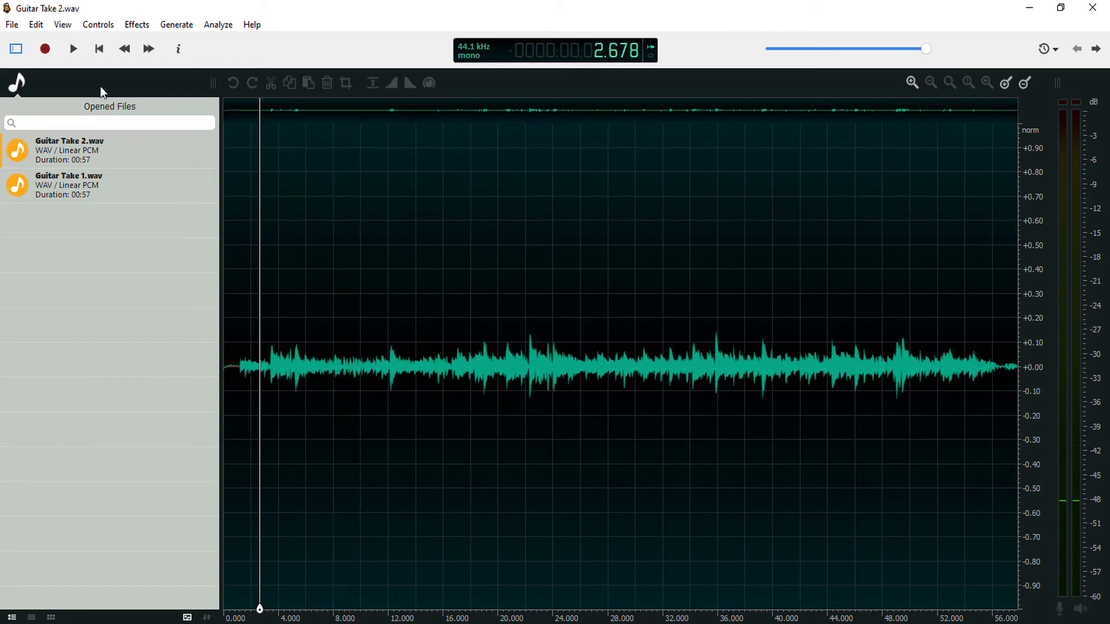
- Record a passage into the start of Guitar Take 2
left_click(46, 50)
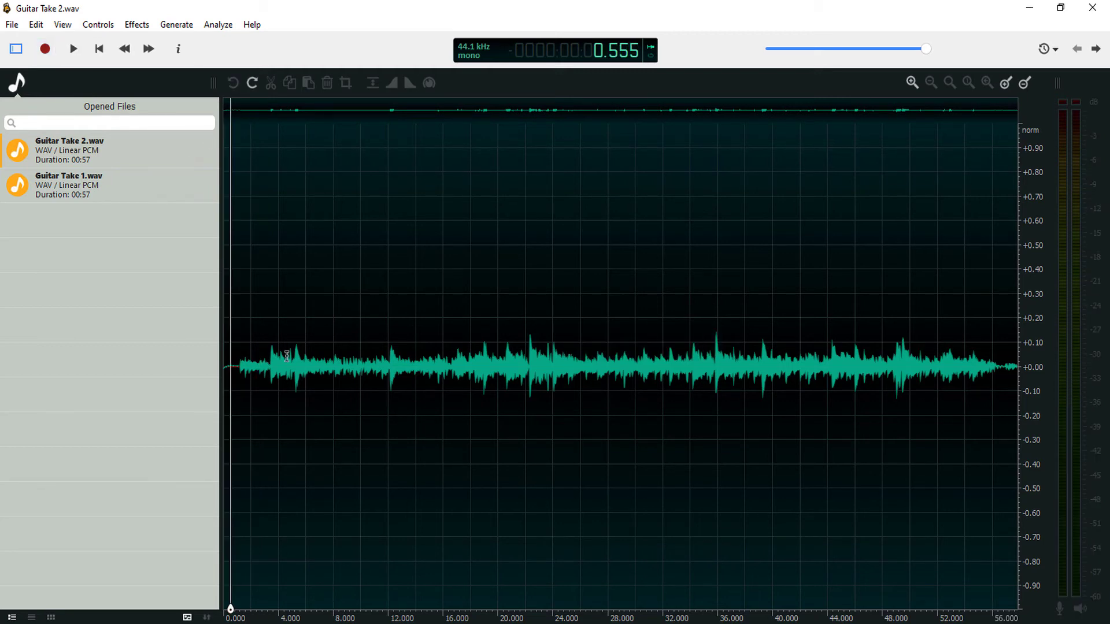
left_click(45, 57)
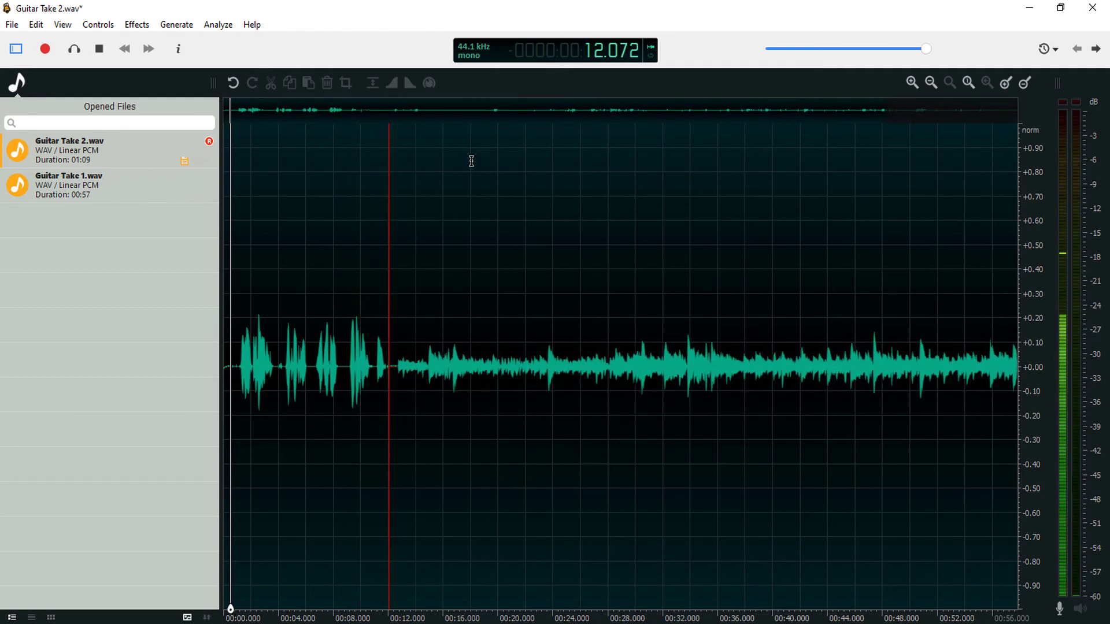
key("space")
- Play back the recorded section from about 7.3 seconds, then undo the recording
left_click(390, 215)
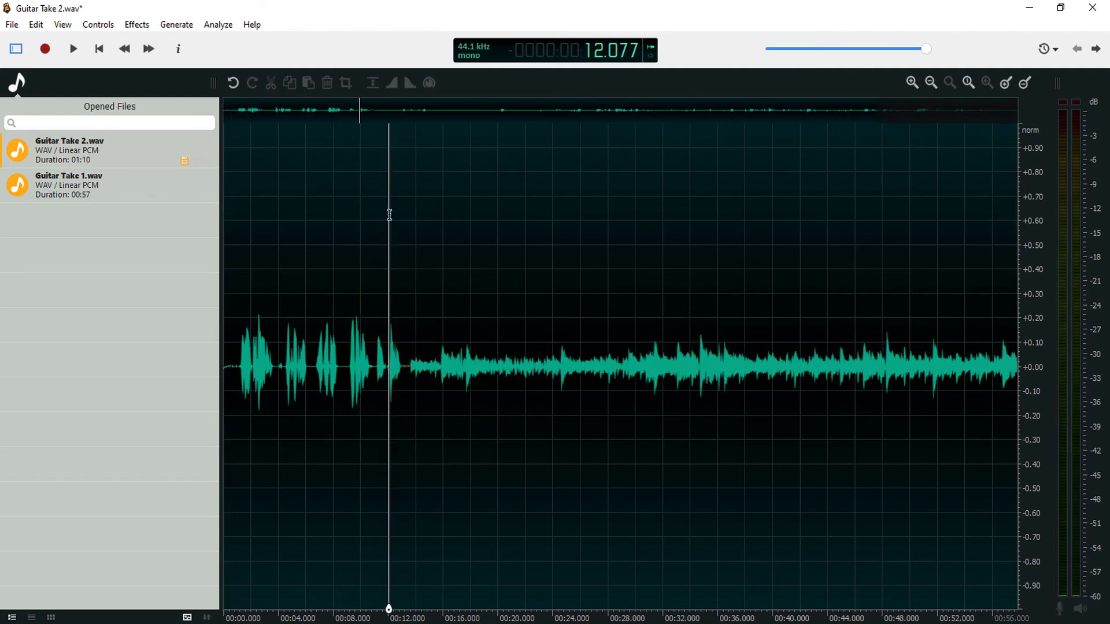
left_click(323, 210)
key("space")
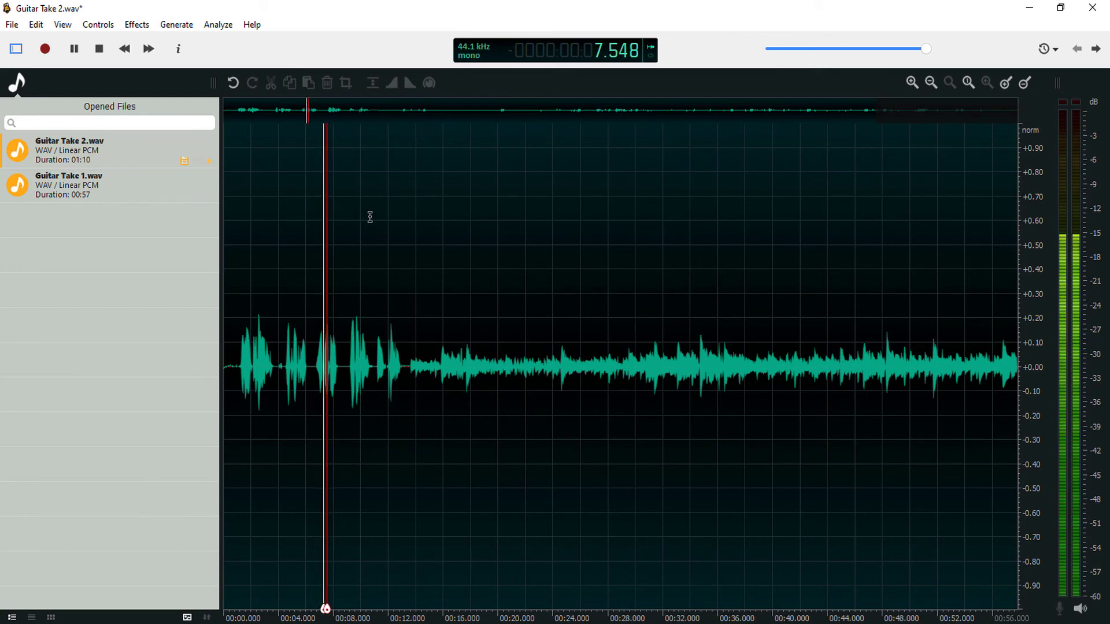
left_click(442, 222)
key("space")
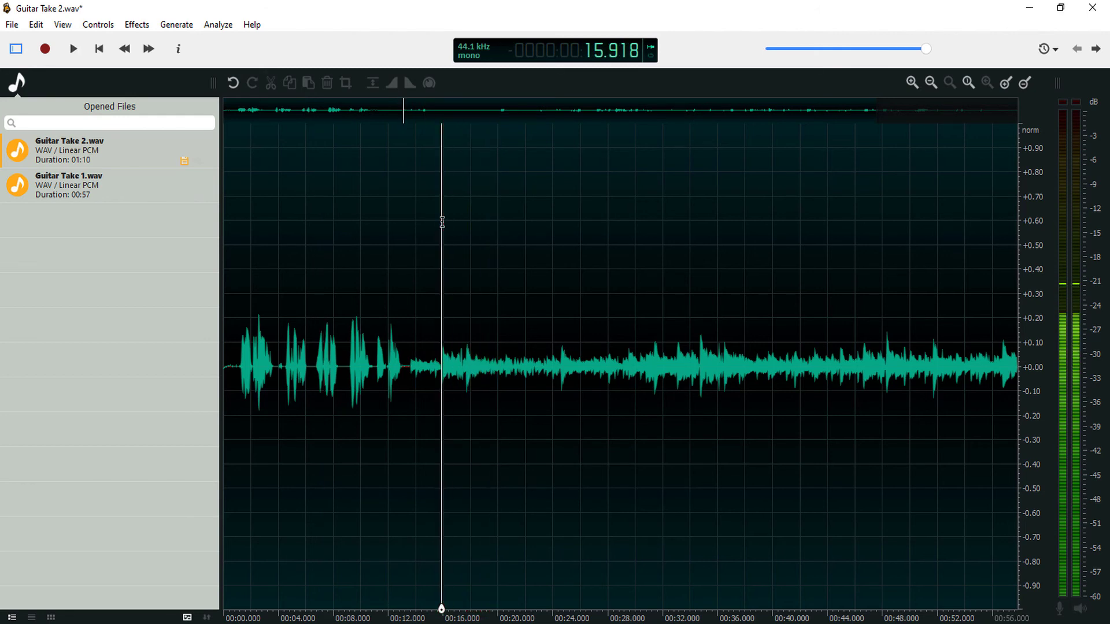
key("ctrl+z")
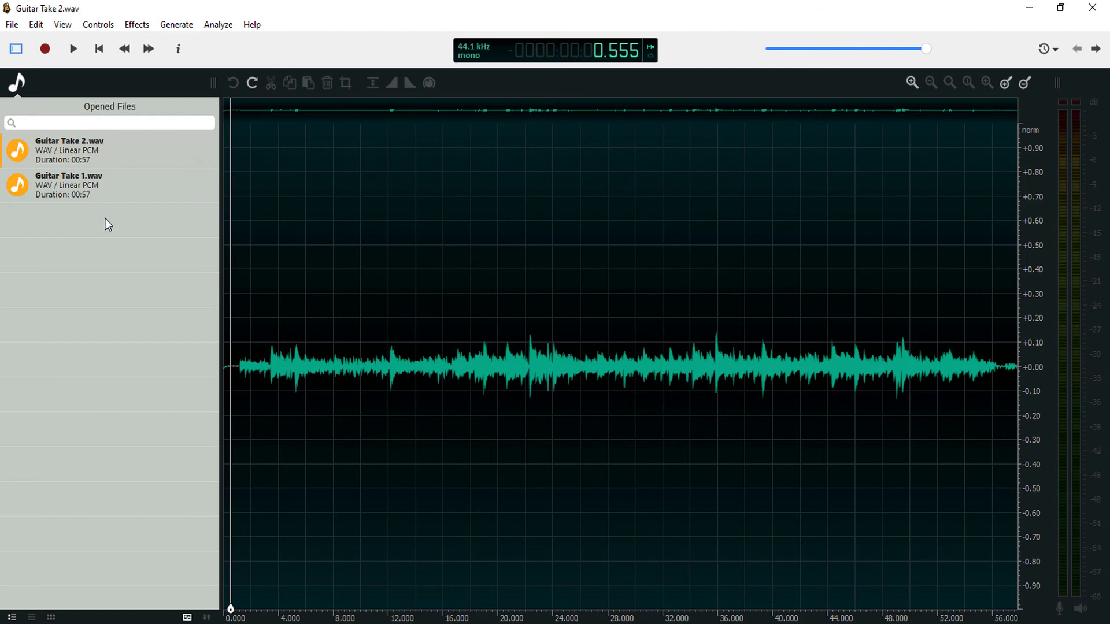
- Create a new mono 44100 Hz 24-bit file with Ctrl+N and record a 3.773-second clip
key("ctrl+n")
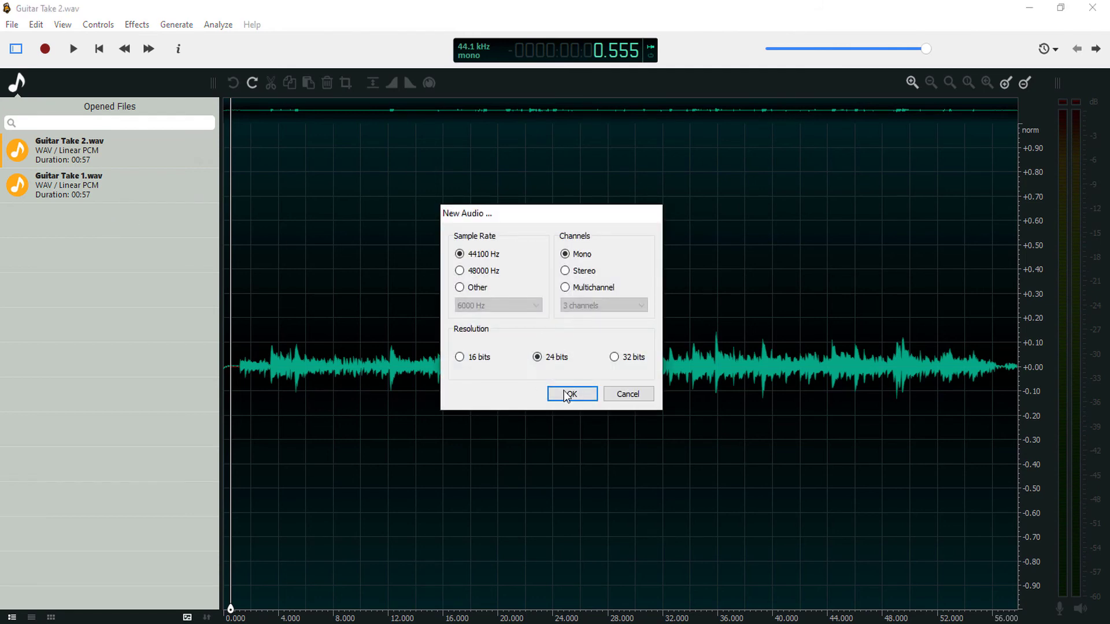
left_click(567, 392)
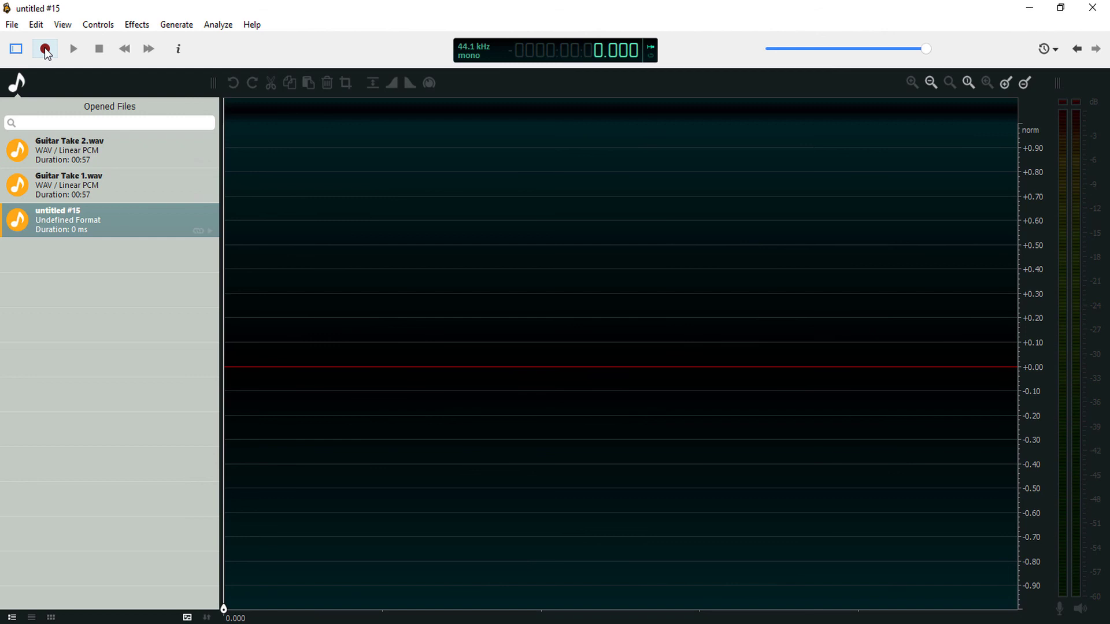
left_click(46, 51)
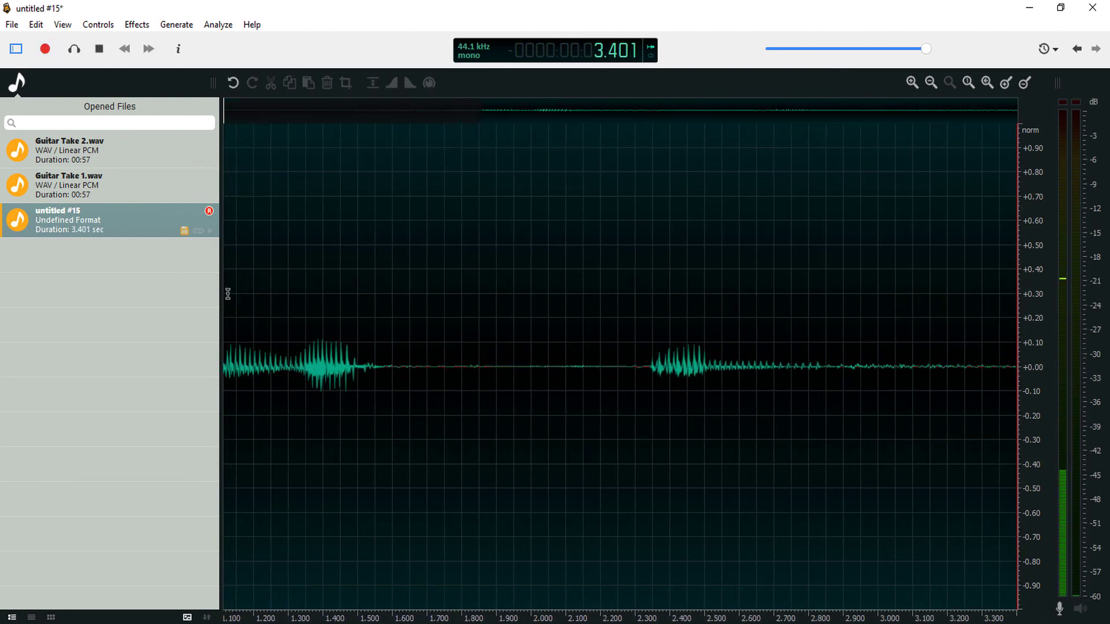
key("space")
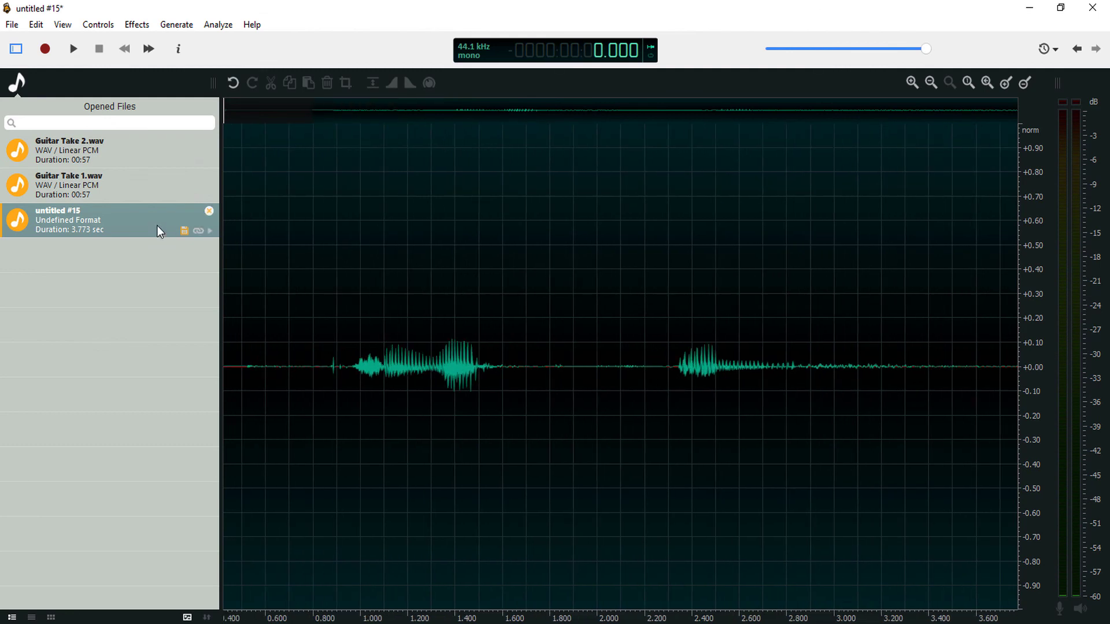
left_click(91, 195)
- Select Guitar Take 2 in the Opened Files list
left_click(110, 161)
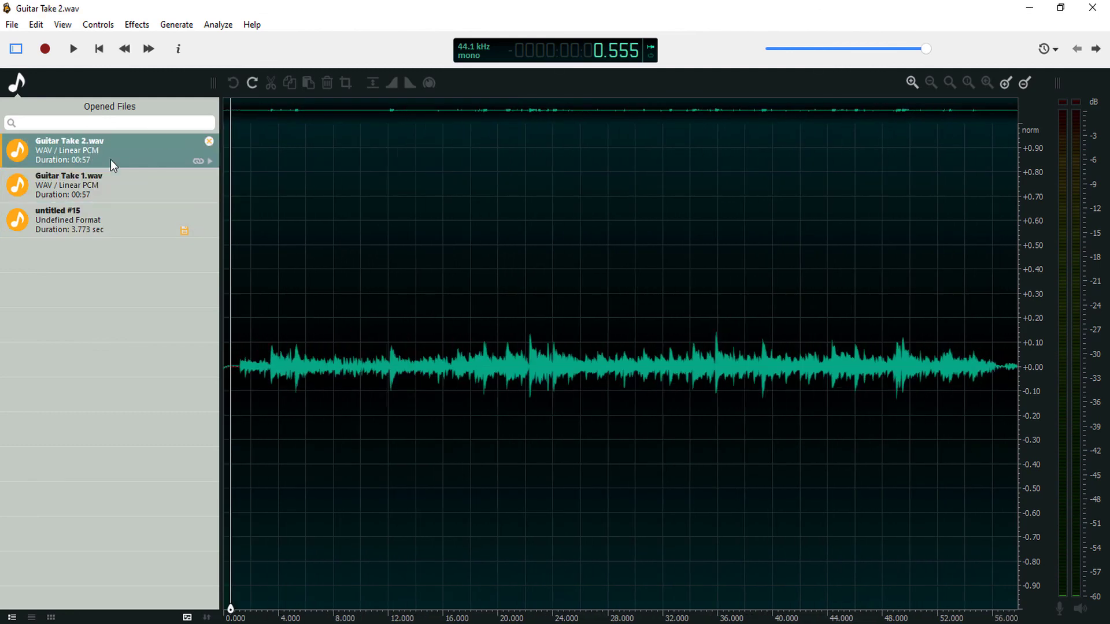